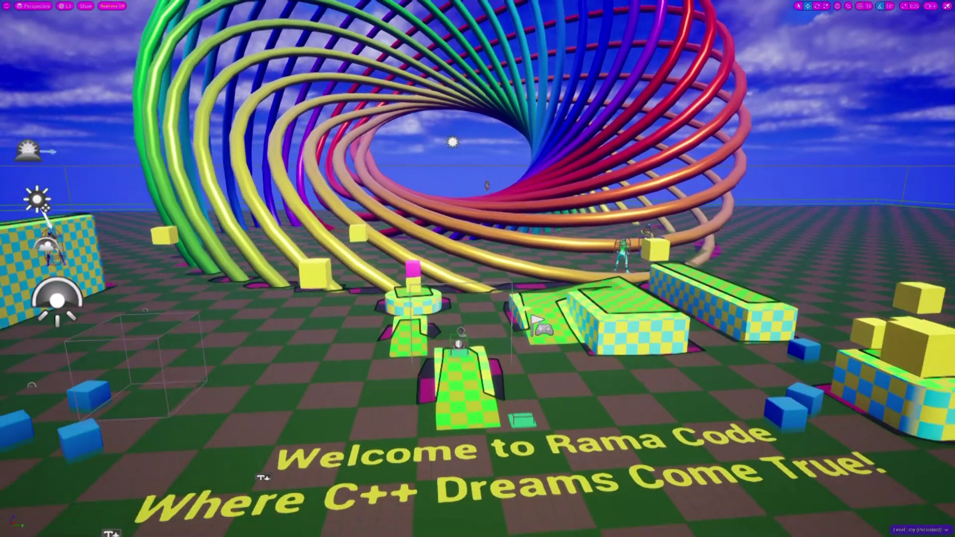
# Fly around the level in the viewport to examine the rainbow torus, the ramps and the welcome text
pyautogui.press('s')
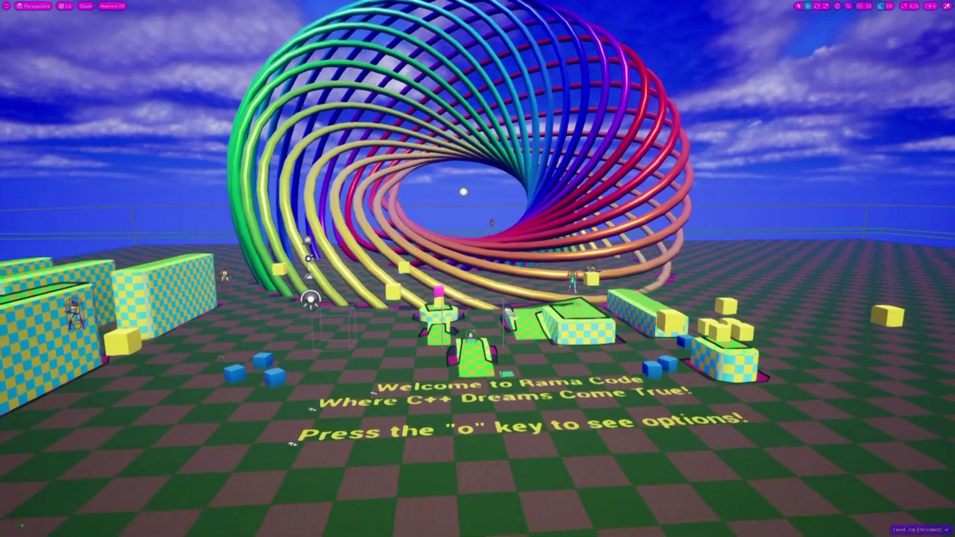
pyautogui.press('w')
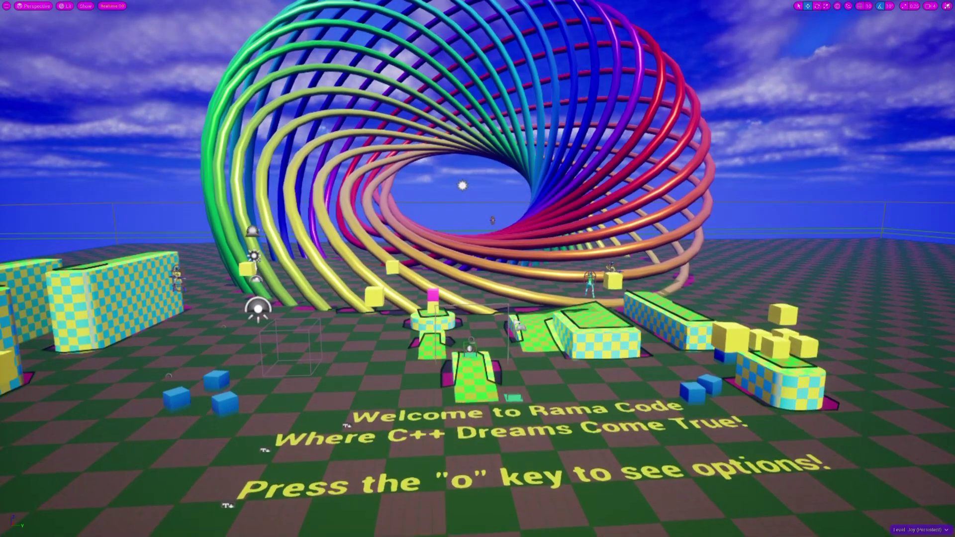
pyautogui.press('w')
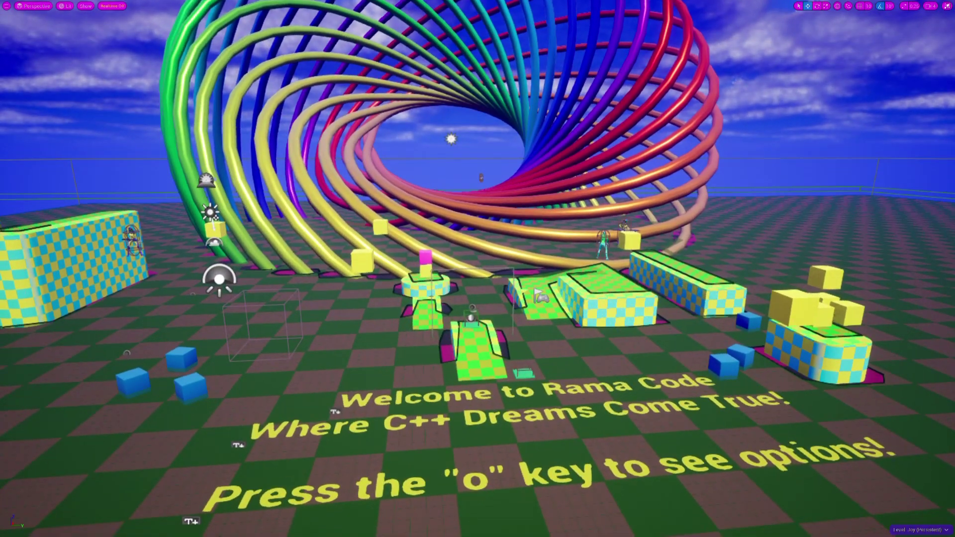
pyautogui.press('d')
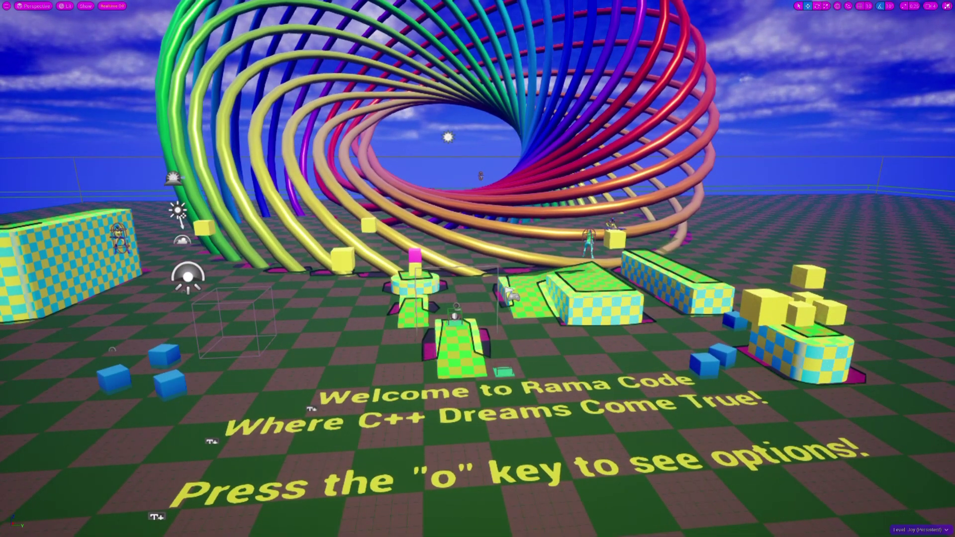
pyautogui.press('s')
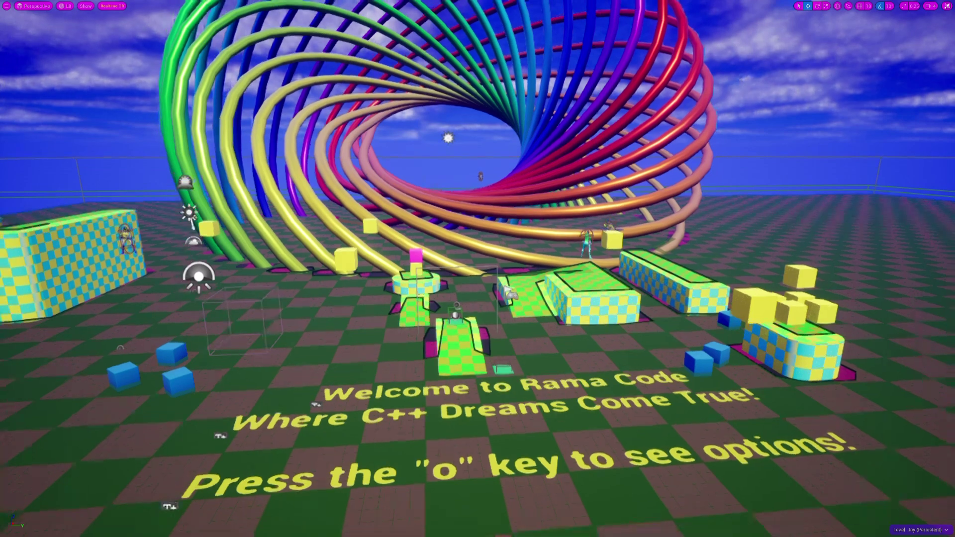
pyautogui.press('d')
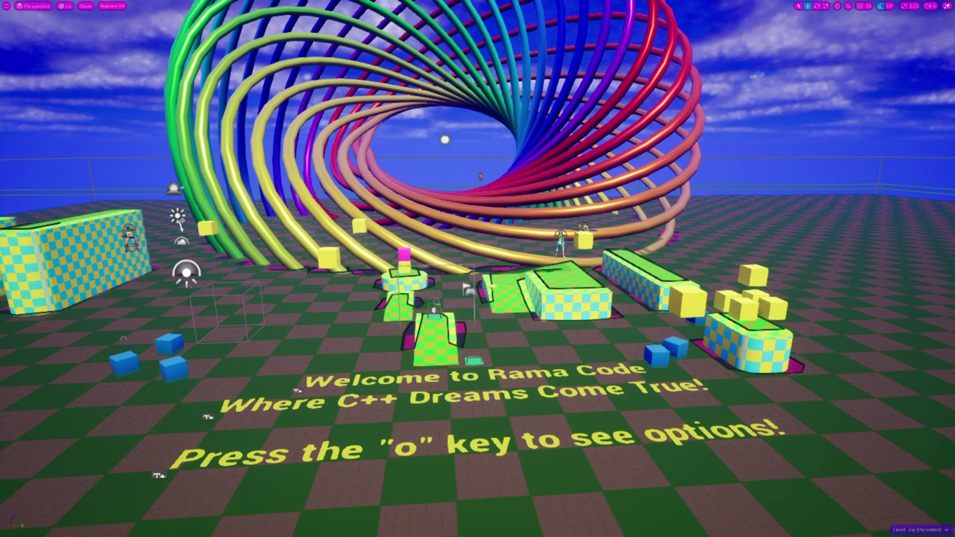
pyautogui.moveTo(477, 269); pyautogui.dragTo(423, 354, button='right')
pyautogui.press('w')
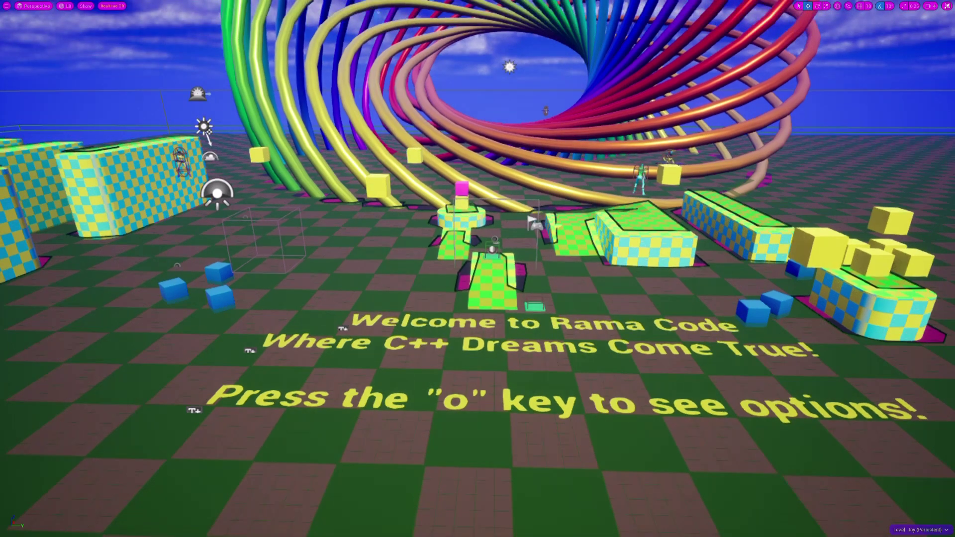
# Switch to FlashDevelop and highlight the very long while loop inside JoyThreadTick in RamaCodeMultiThreadActor.cpp
pyautogui.press('super')
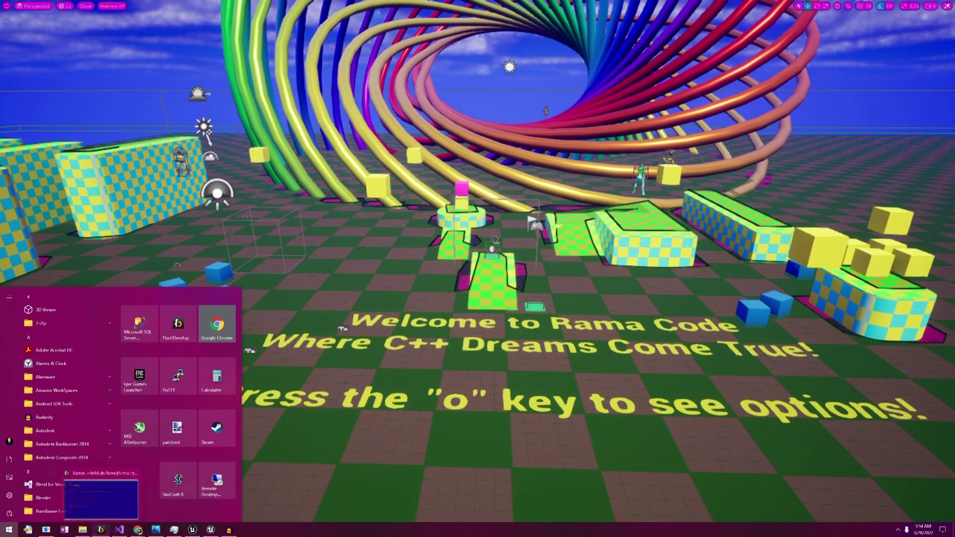
pyautogui.click(101, 530)
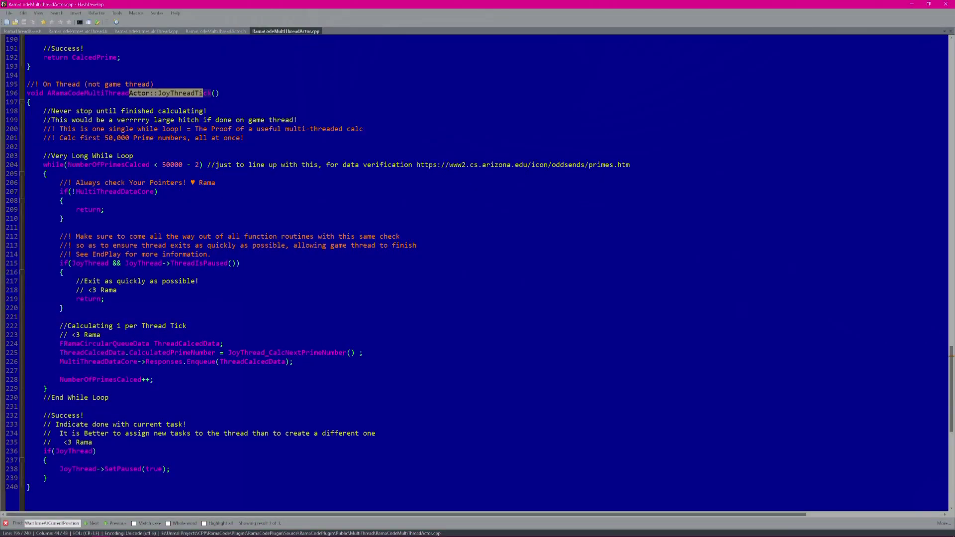
pyautogui.keyDown('ctrl'); pyautogui.scroll(2, 477, 274); pyautogui.keyUp('ctrl')
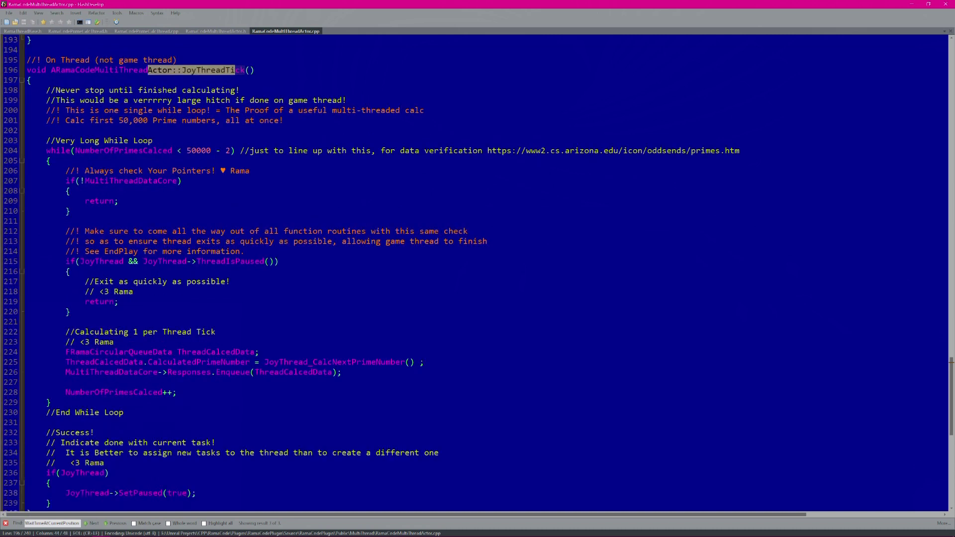
pyautogui.moveTo(47, 151); pyautogui.dragTo(177, 393)
pyautogui.click(196, 151)
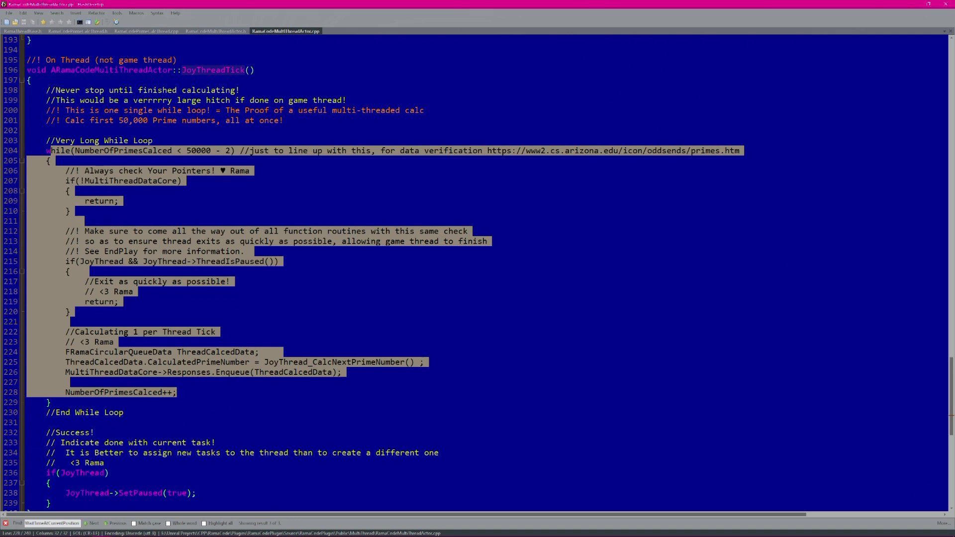
# Switch back to the Unreal Editor and start playing the level in the editor
pyautogui.press('super')
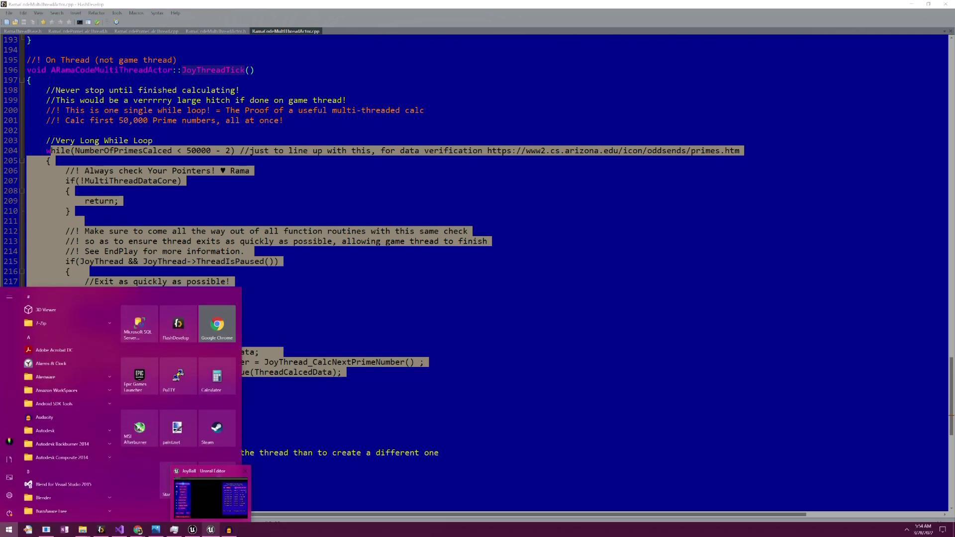
pyautogui.click(223, 517)
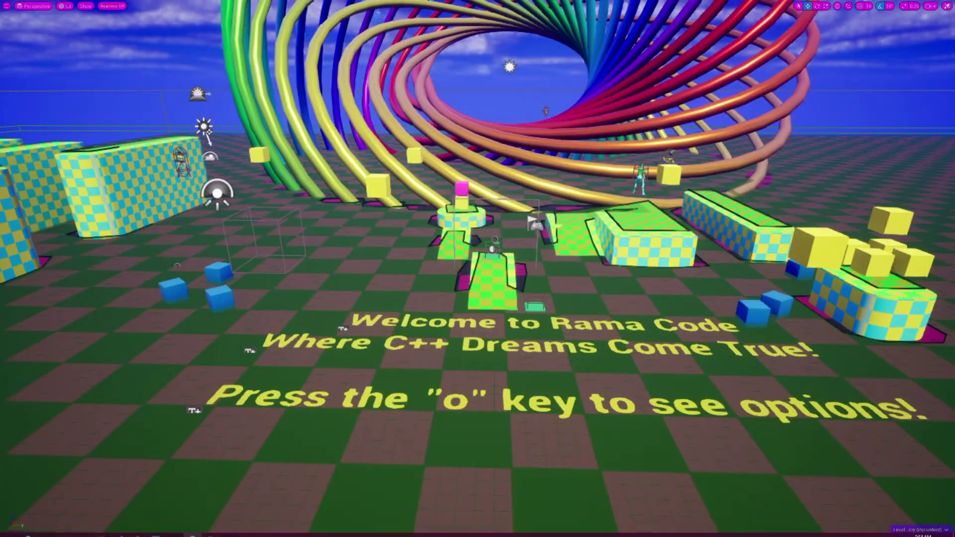
pyautogui.moveTo(478, 269); pyautogui.dragTo(577, 199, button='right')
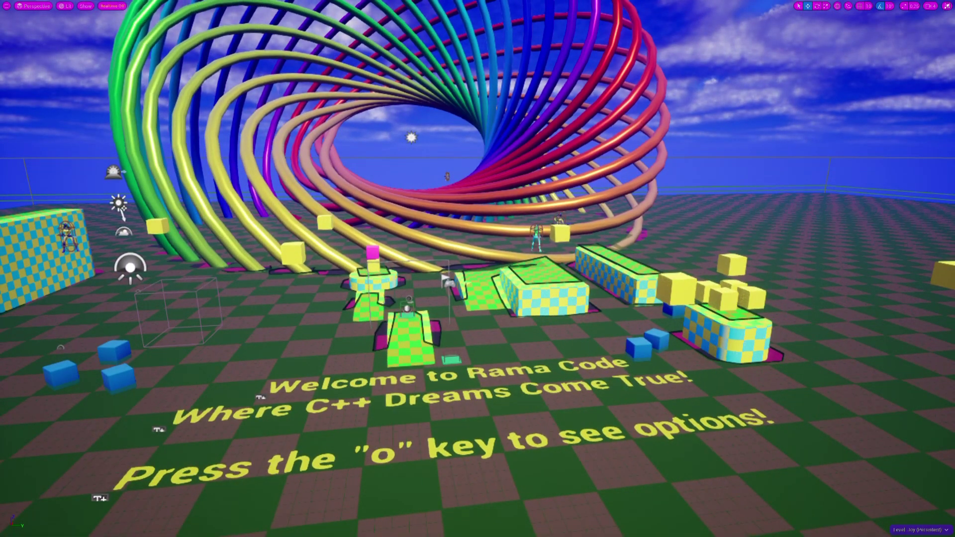
pyautogui.hotkey('alt', 'p')
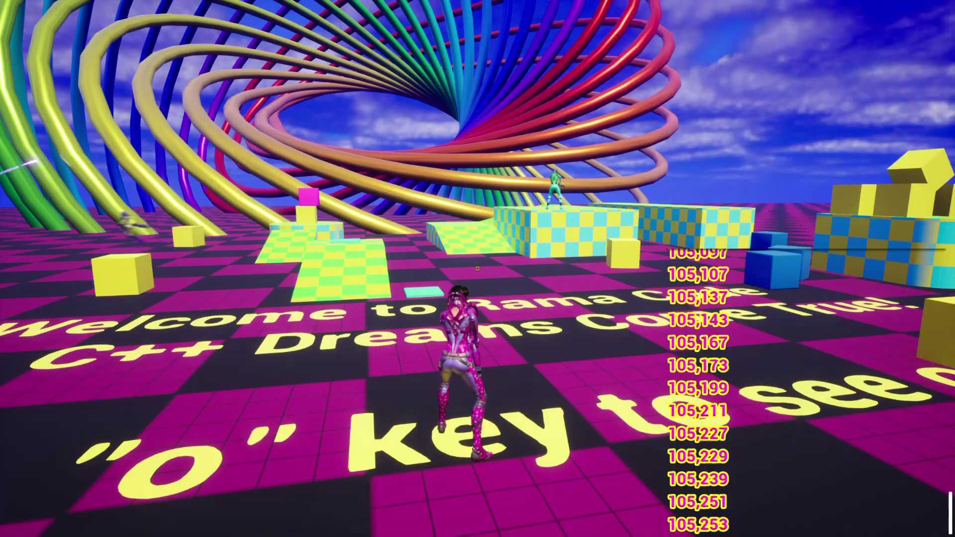
# Run the character around the welcome text and up the front ramp onto the pad that opens the Span and Height controls
pyautogui.press('w')
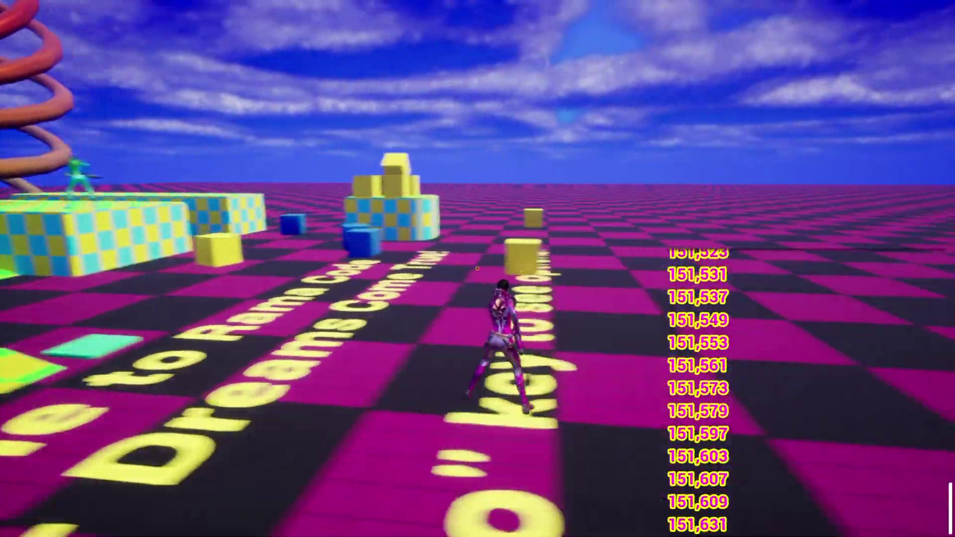
pyautogui.press('w')
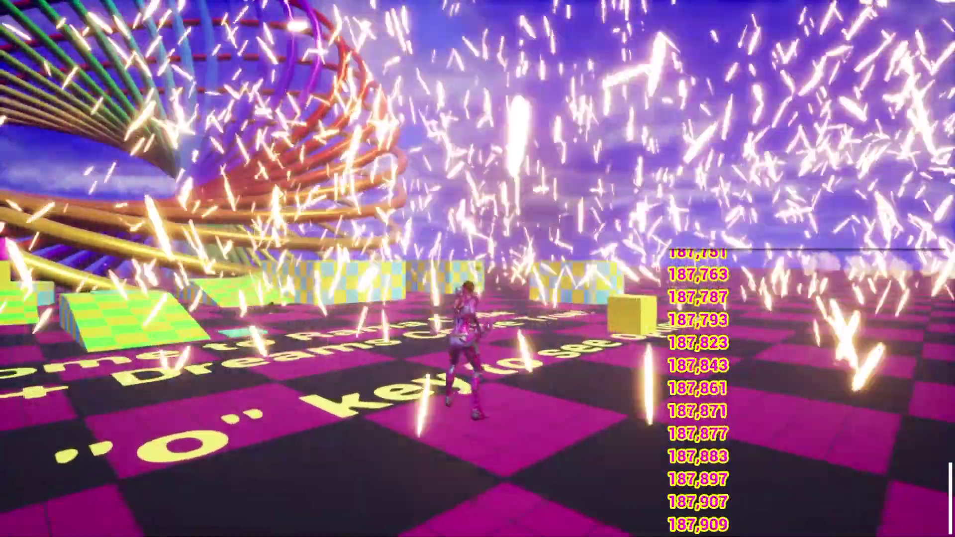
pyautogui.press('w')
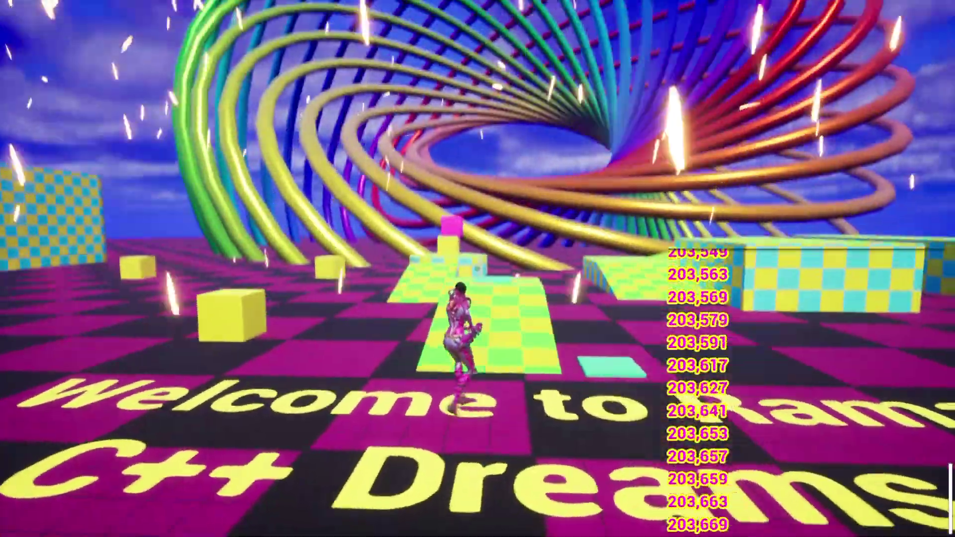
pyautogui.press('a')
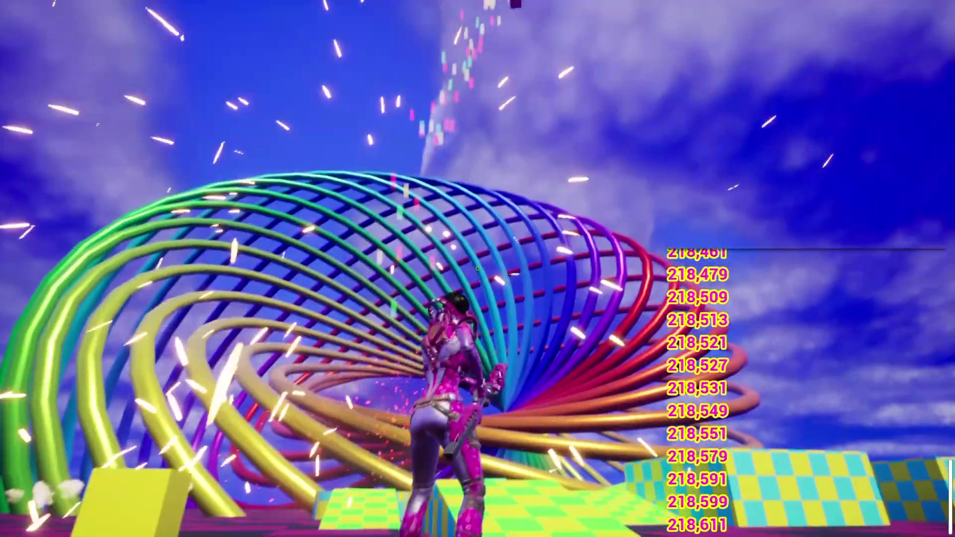
pyautogui.press('w')
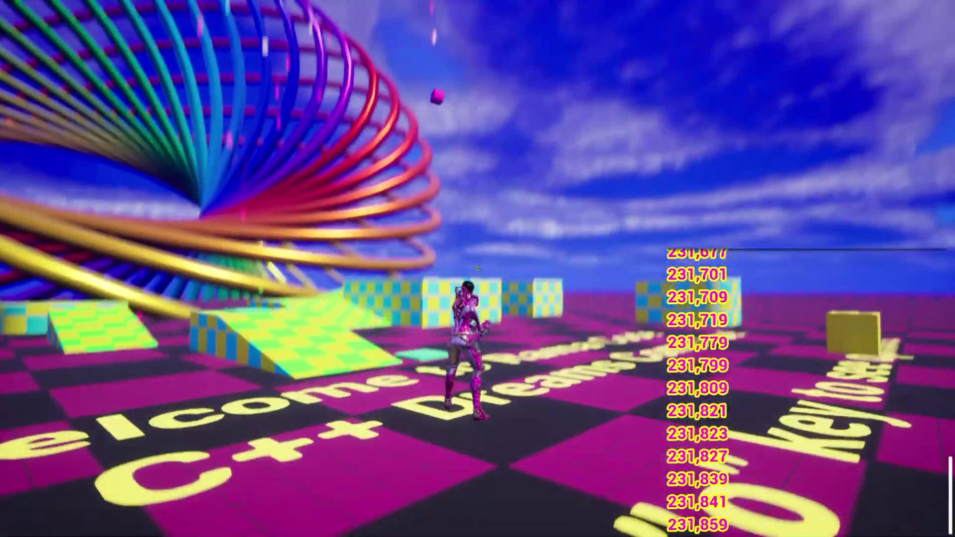
pyautogui.press('w')
pyautogui.press('w')
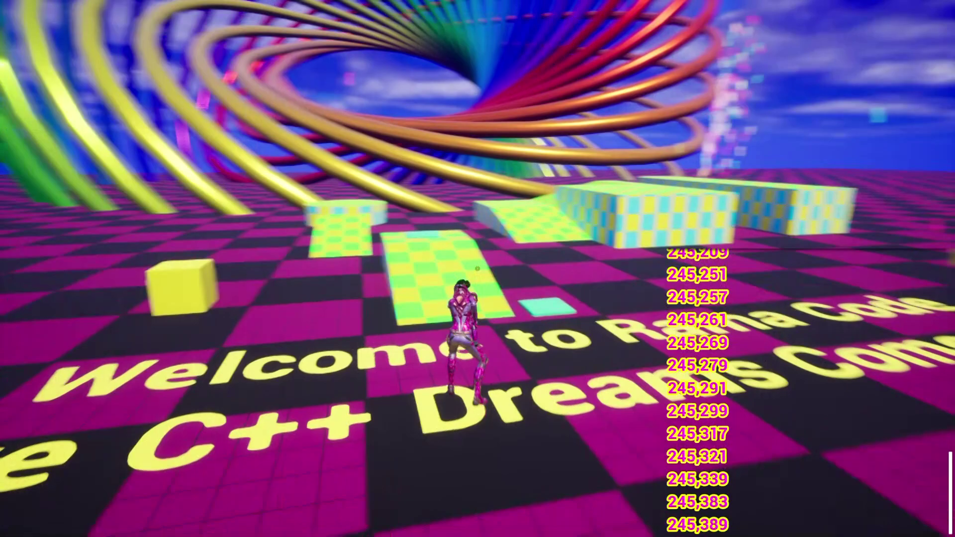
pyautogui.press('w')
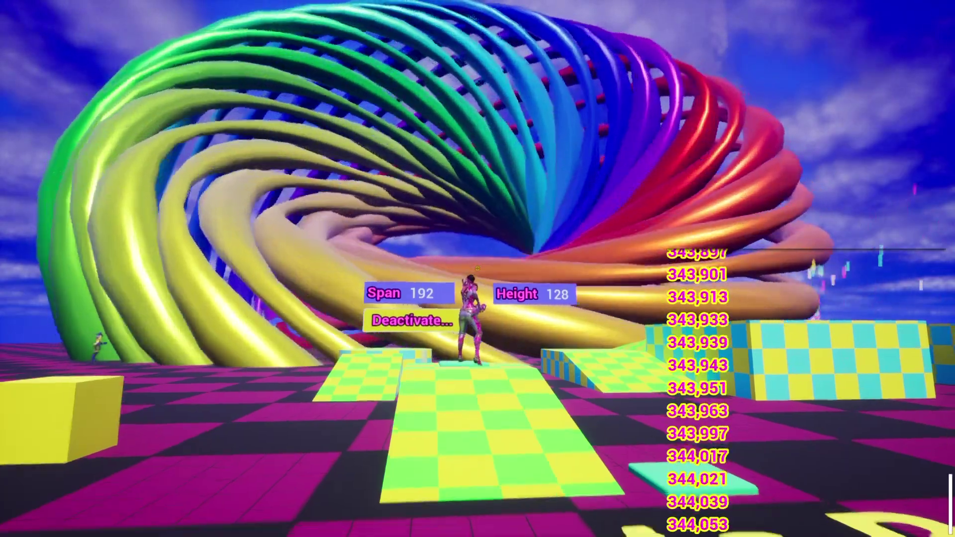
# Move the character off the ramp and bring it back up onto the pad with the Span and Height controls
pyautogui.press('s')
pyautogui.press('a')
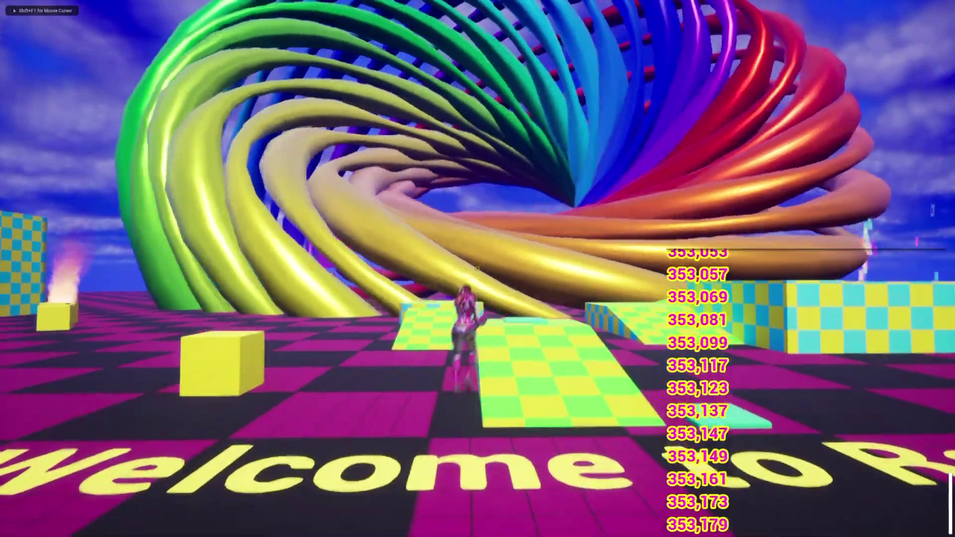
pyautogui.press('s')
pyautogui.press('w')
pyautogui.press('w')
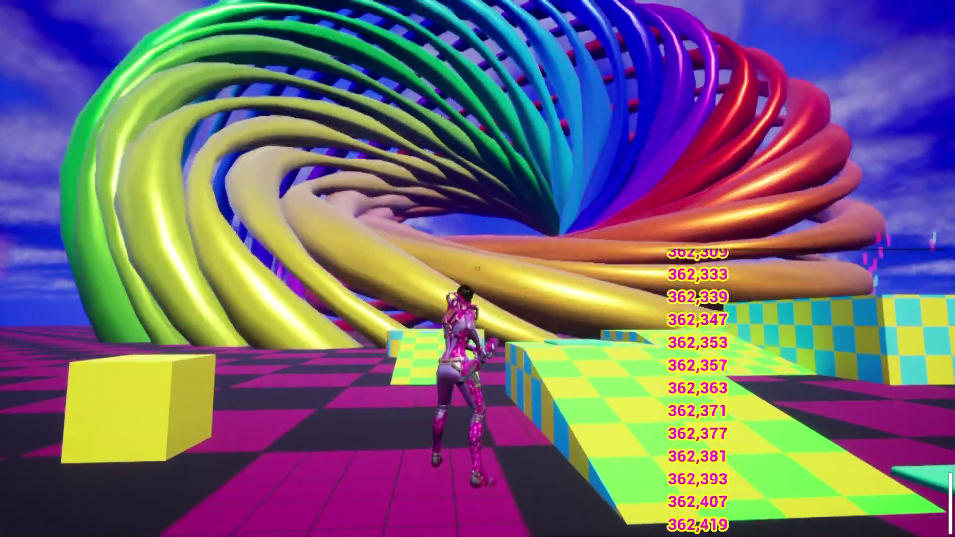
pyautogui.press('s')
pyautogui.press('w')
pyautogui.press('d')
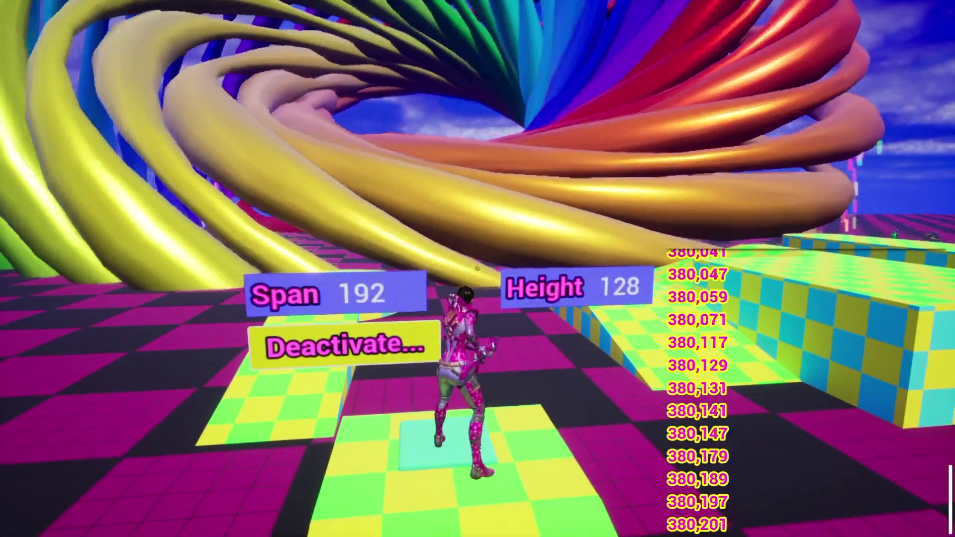
# Try Span 5000 with Height 19 on the rainbow torus, and set Span to 1000 and Height to 96
pyautogui.press('w')
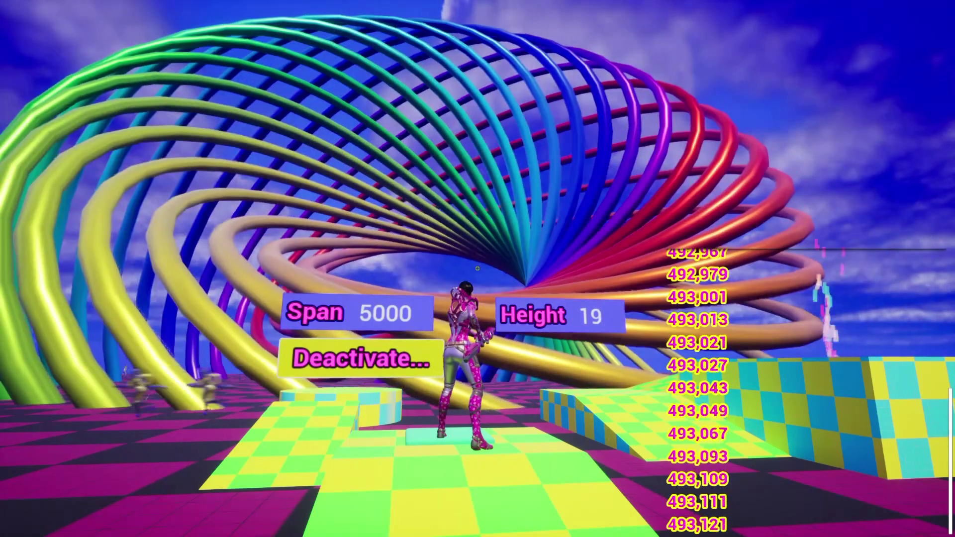
pyautogui.press('BackSpace')
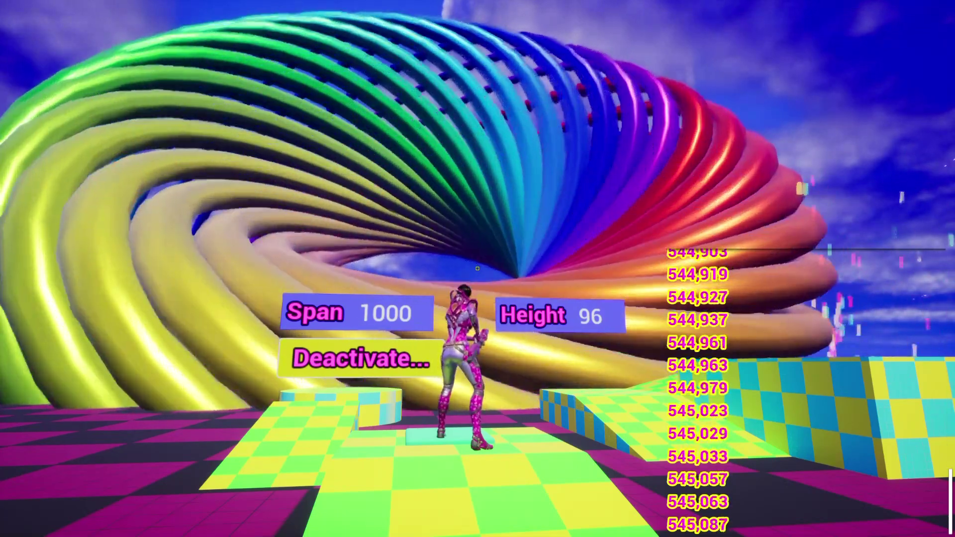
# Leave the pad, run the character across the welcome text and fire a shot toward the yellow cubes
pyautogui.press('s')
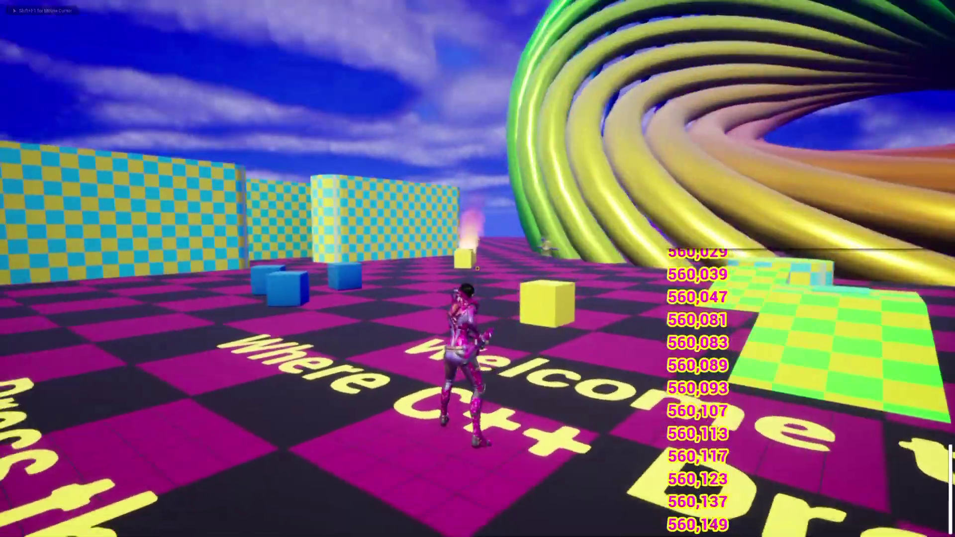
pyautogui.press('w')
pyautogui.click(477, 269)
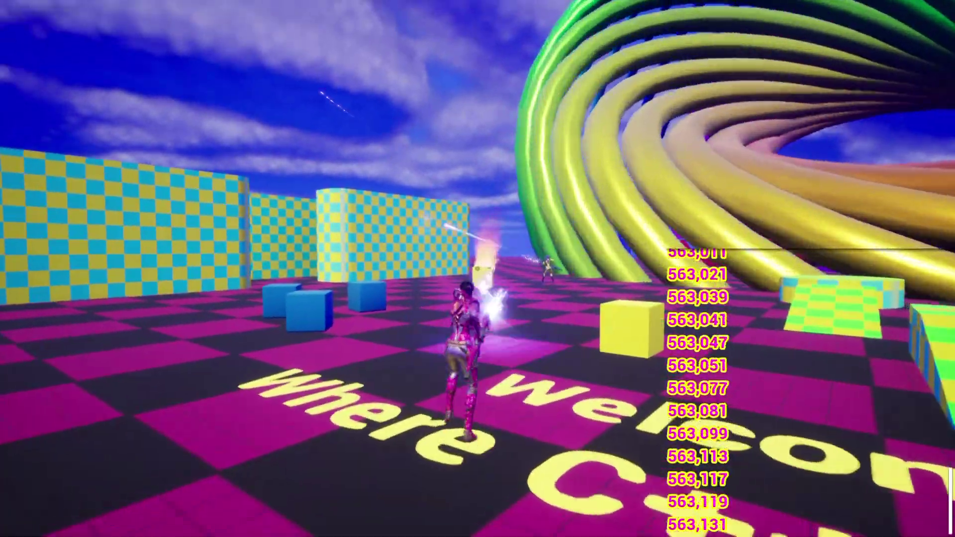
pyautogui.press('w')
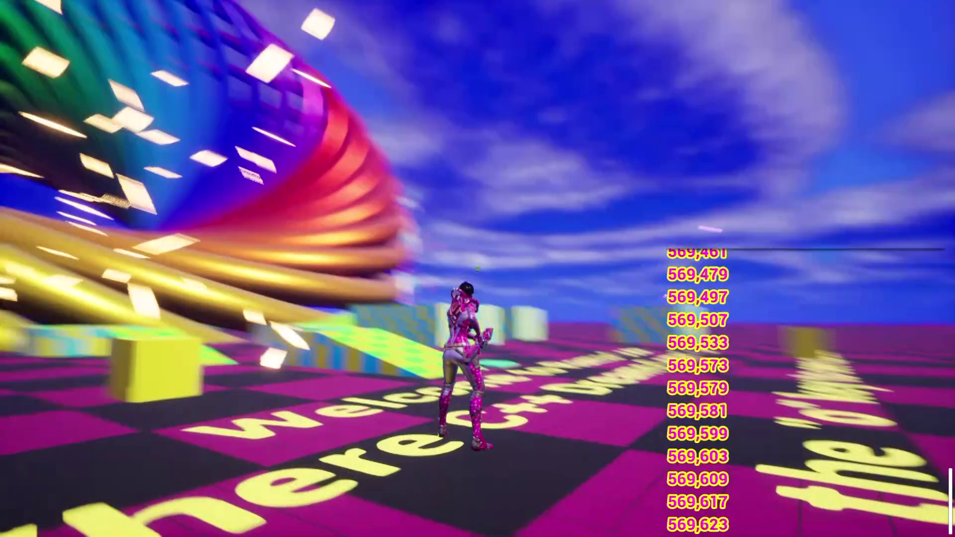
pyautogui.press('w')
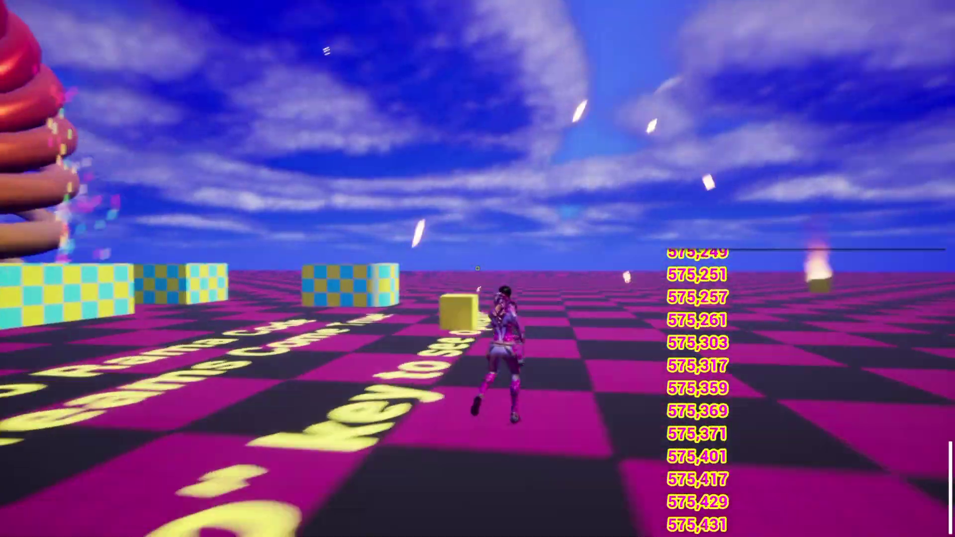
# Run the character back up the ramp and watch the on-screen prime number list until the threaded calculation ends
pyautogui.press('w')
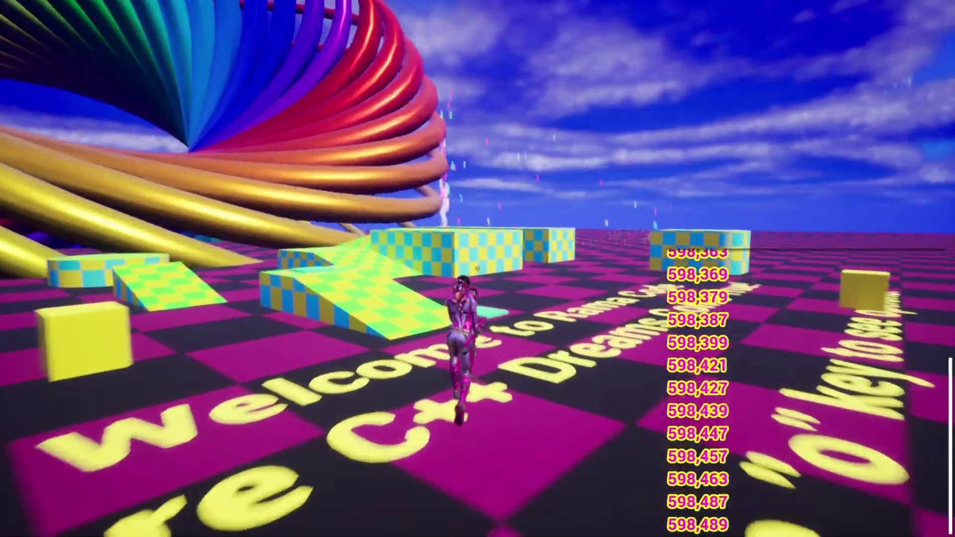
pyautogui.press('w')
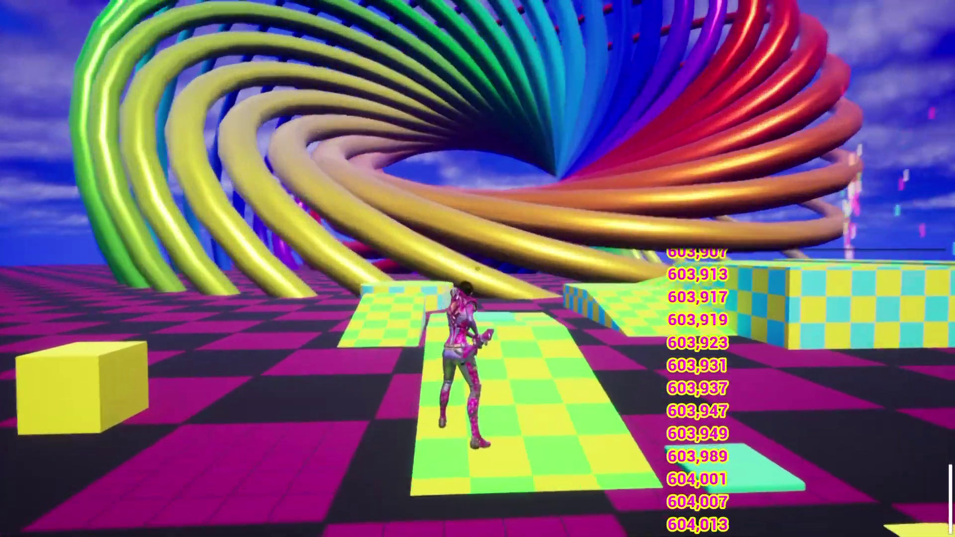
pyautogui.press('w')
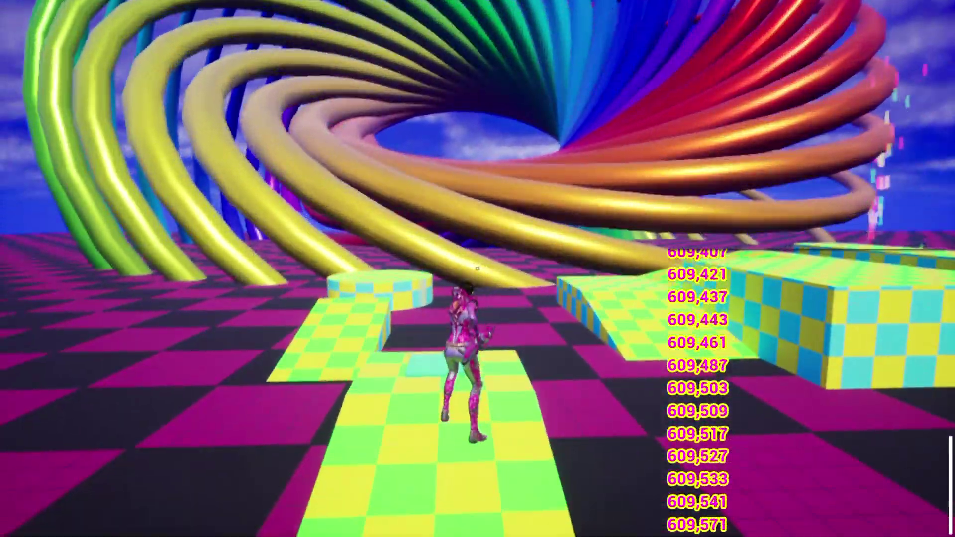
pyautogui.press('w')
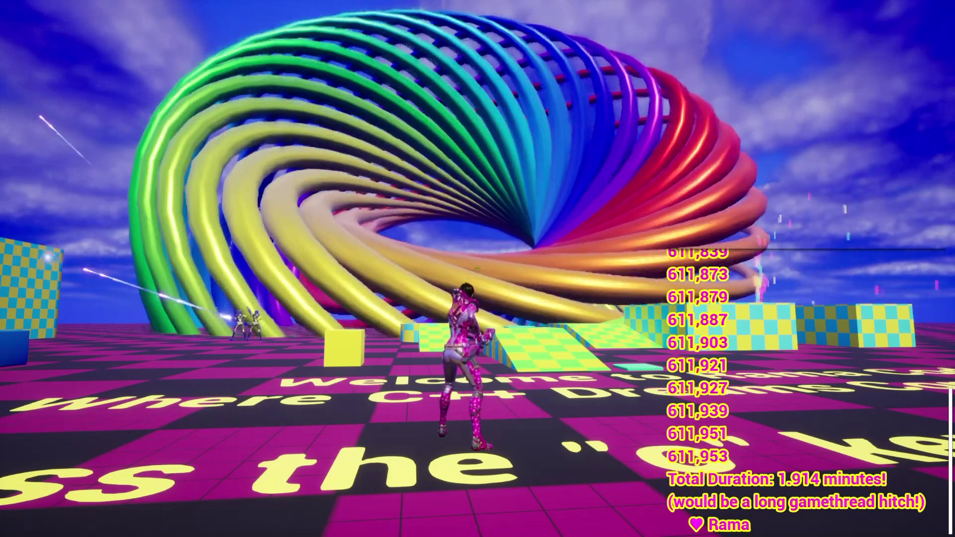
# Start a new play session, run the character around the welcome text while primes calculate, and stop the session mid-calculation
pyautogui.press('w')
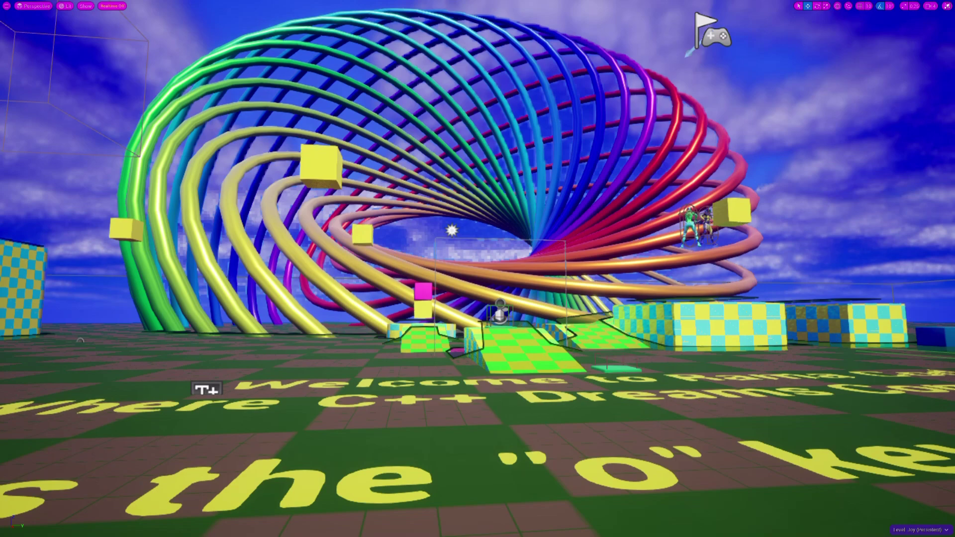
pyautogui.hotkey('alt', 'p')
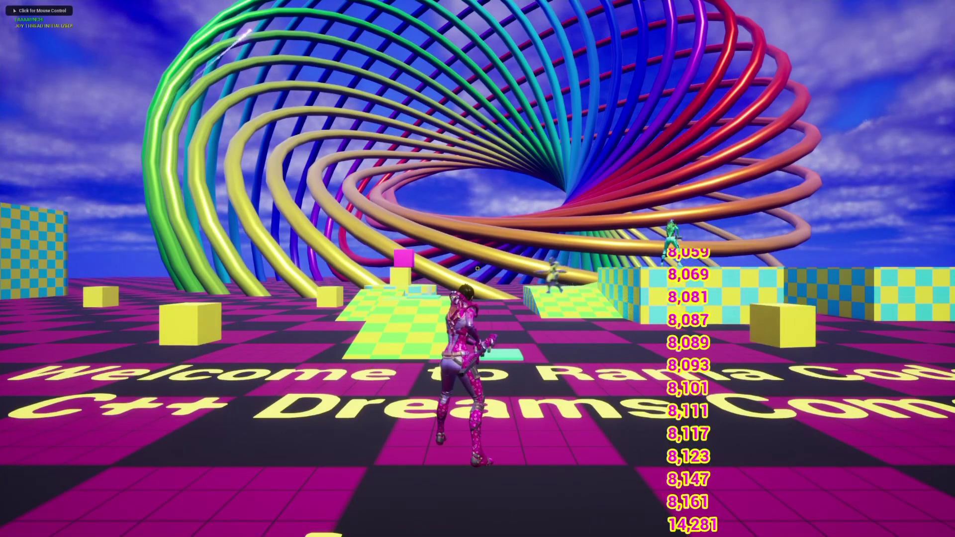
pyautogui.press('s')
pyautogui.press('a')
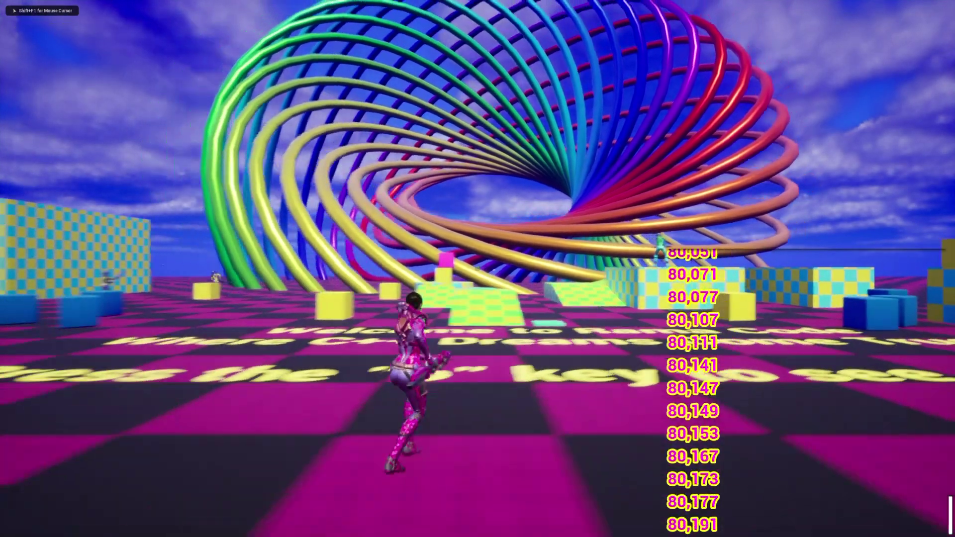
pyautogui.press('w')
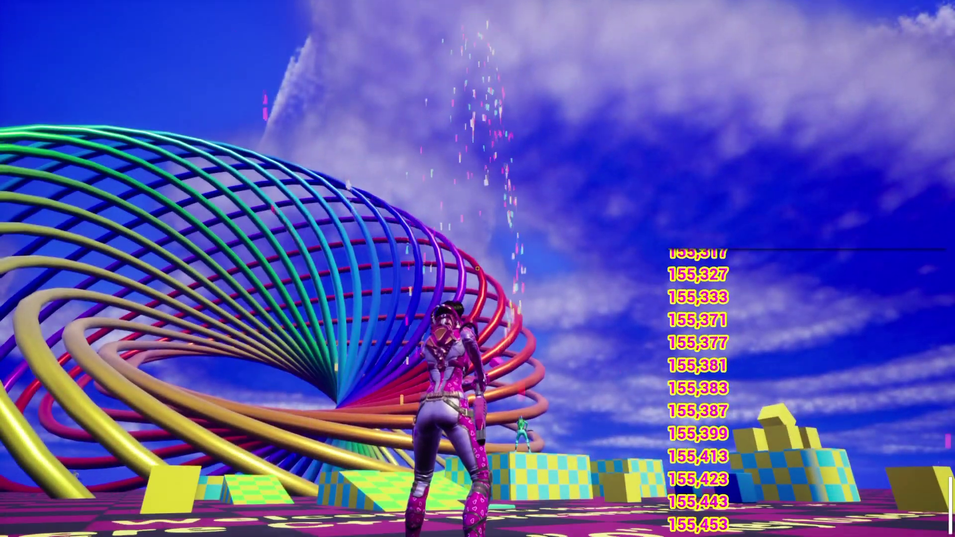
pyautogui.press('a')
pyautogui.press('a')
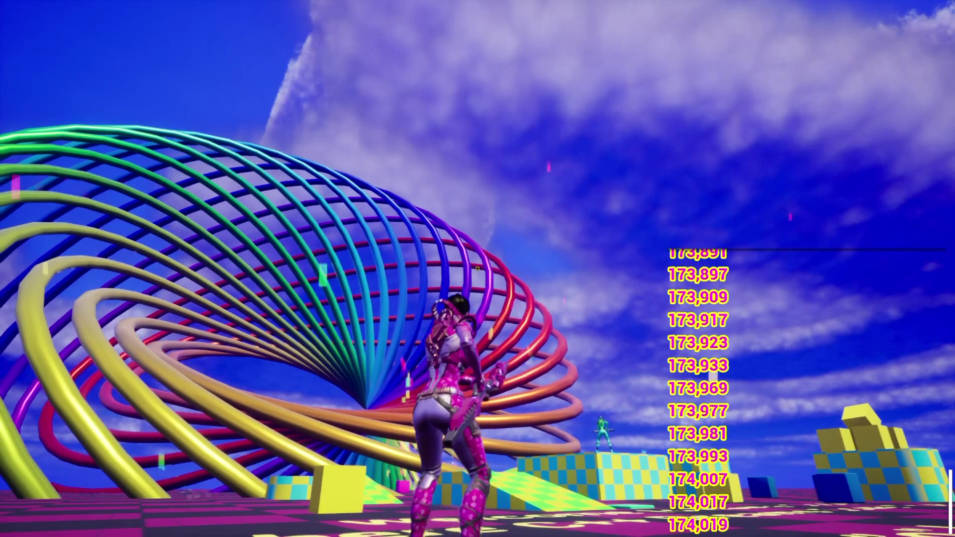
pyautogui.press('Escape')
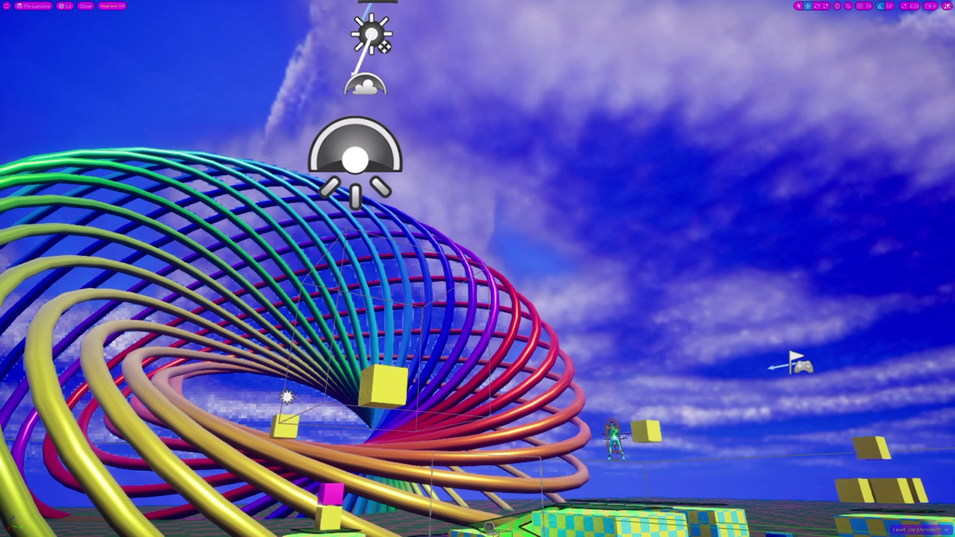
# Switch to FlashDevelop and highlight the long while loop, the ThreadIsPaused check and its early return in JoyThreadTick
pyautogui.press('super')
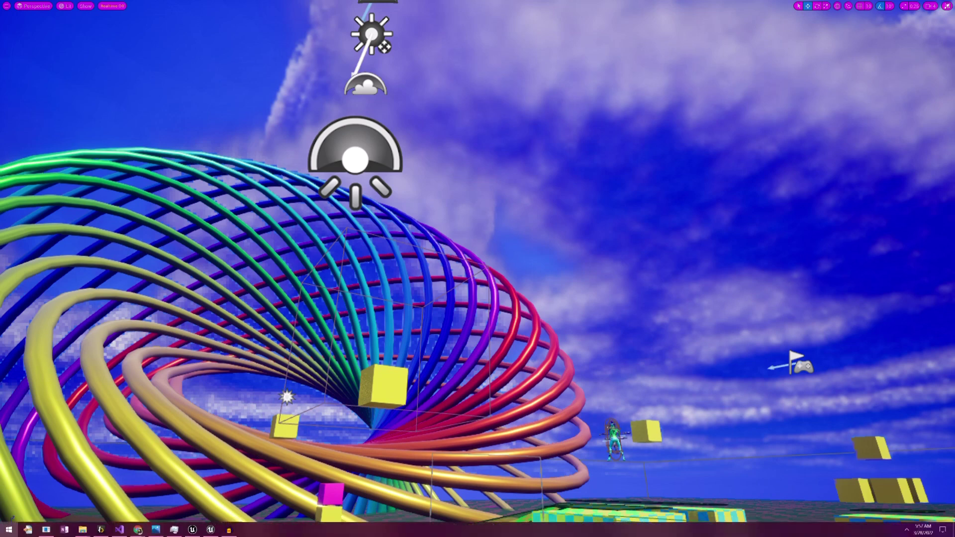
pyautogui.click(117, 529)
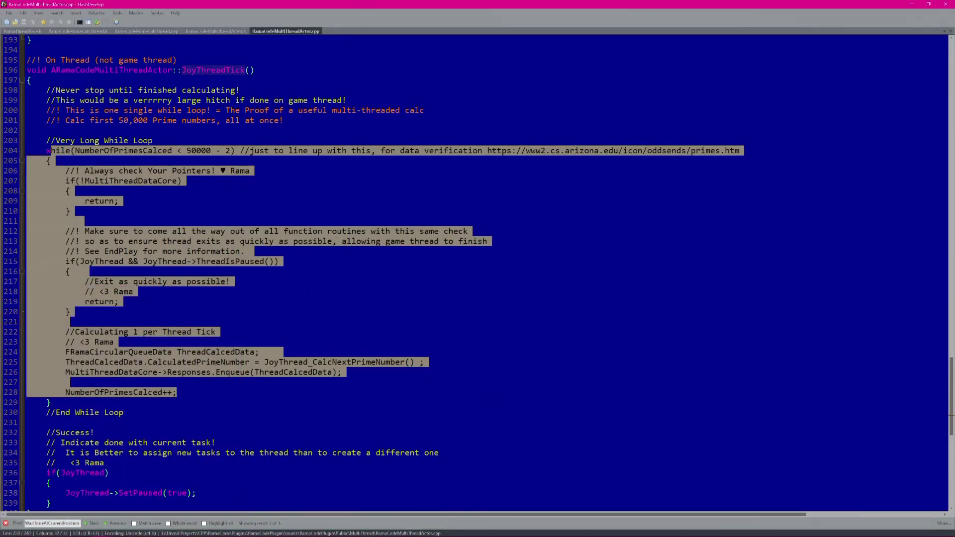
pyautogui.click(157, 251)
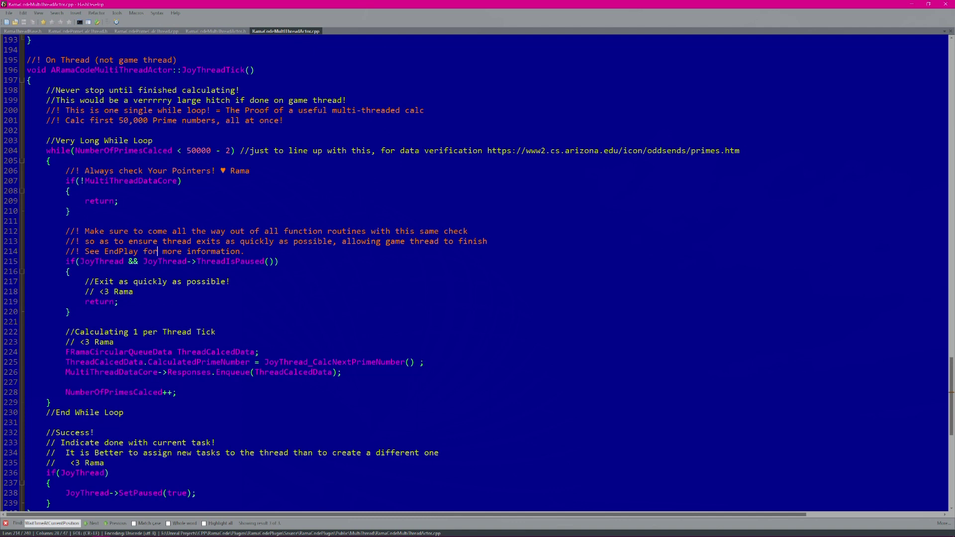
pyautogui.moveTo(182, 261); pyautogui.dragTo(264, 261)
pyautogui.moveTo(85, 302); pyautogui.dragTo(119, 302)
pyautogui.moveTo(46, 151); pyautogui.dragTo(235, 150)
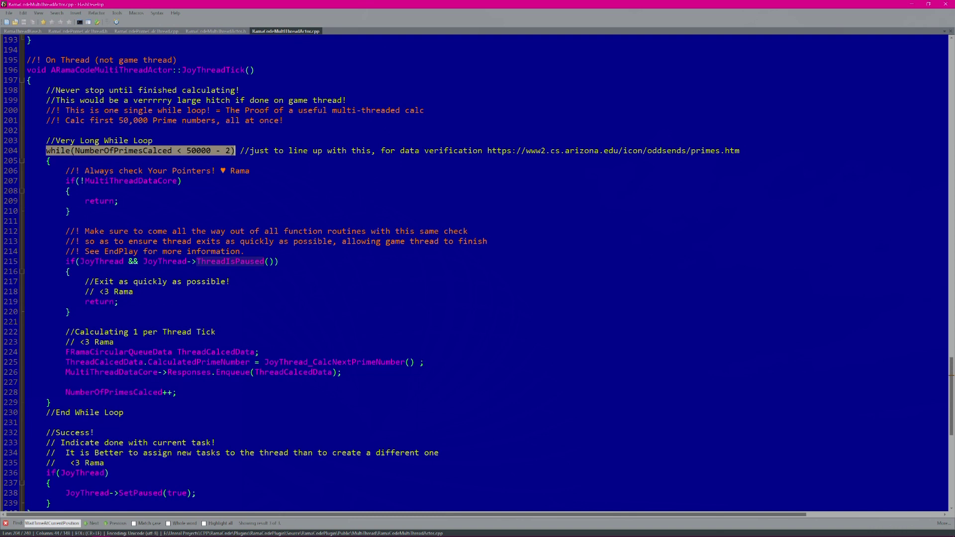
pyautogui.moveTo(198, 261); pyautogui.dragTo(264, 261)
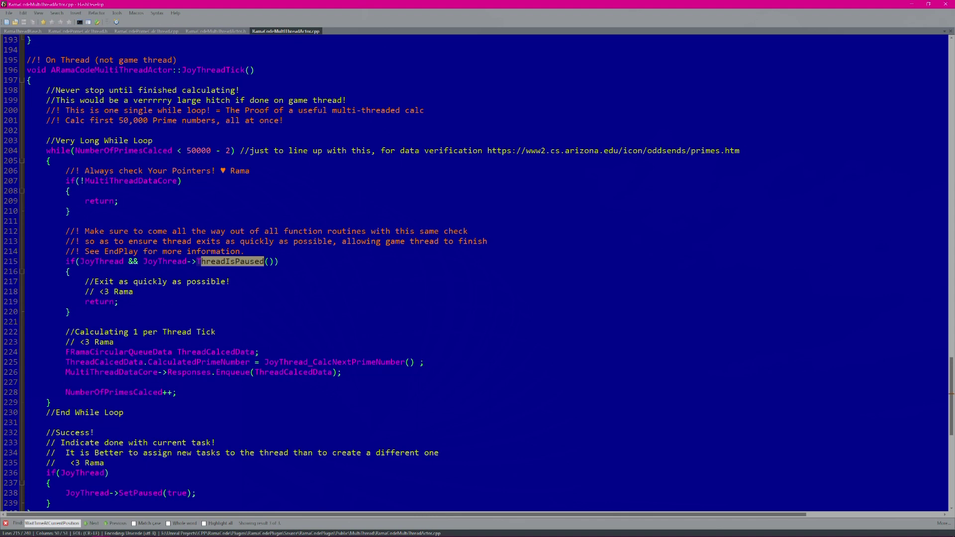
pyautogui.moveTo(85, 282); pyautogui.dragTo(119, 301)
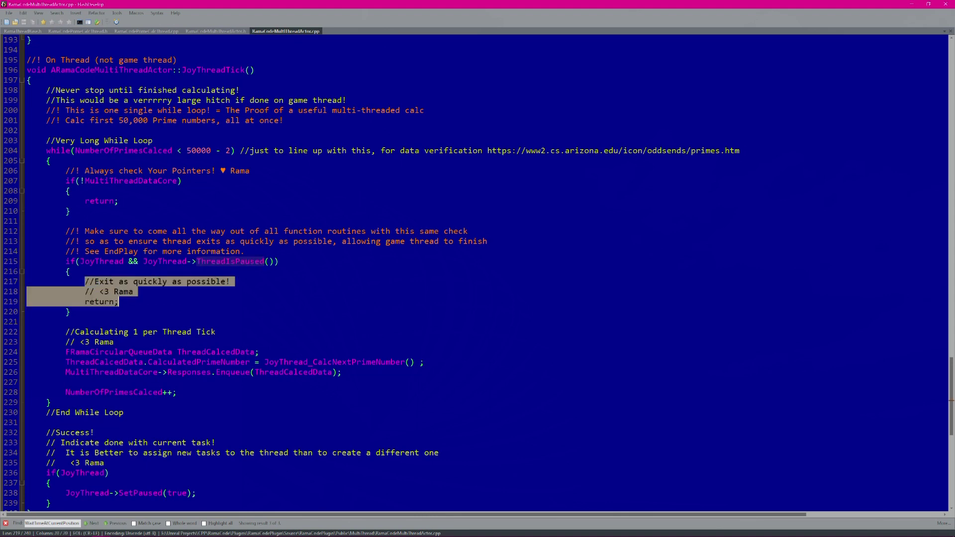
# Search RamaCodeMultiThreadActor.cpp for "endpl" and review the EndPlay function
pyautogui.scroll(4, 477, 273)
pyautogui.hotkey('ctrl', 'f')
pyautogui.write('endpl')
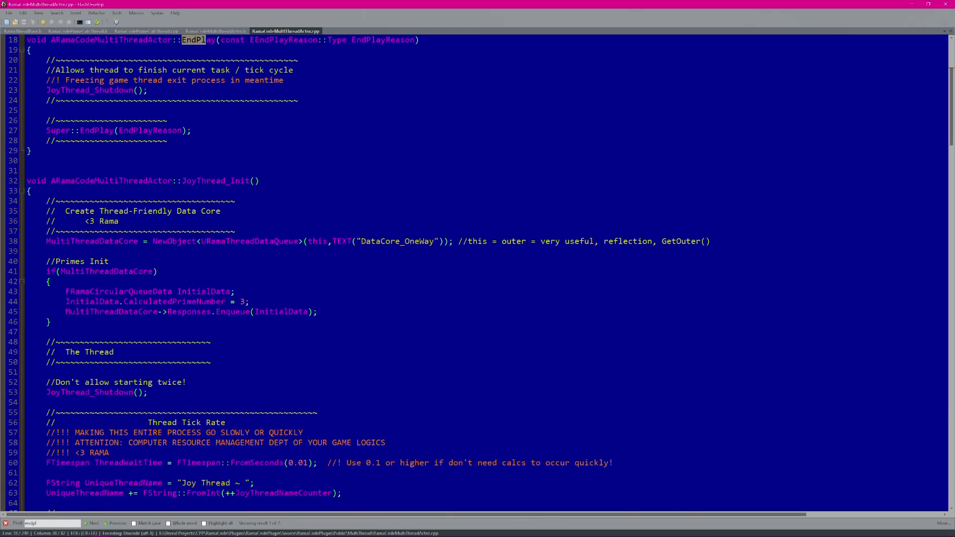
pyautogui.scroll(5, 478, 273)
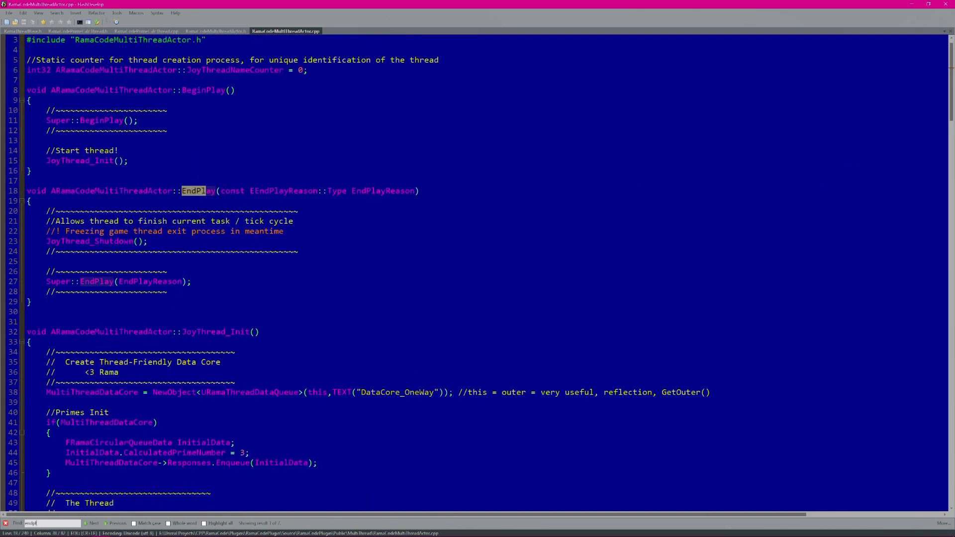
pyautogui.scroll(1, 478, 272)
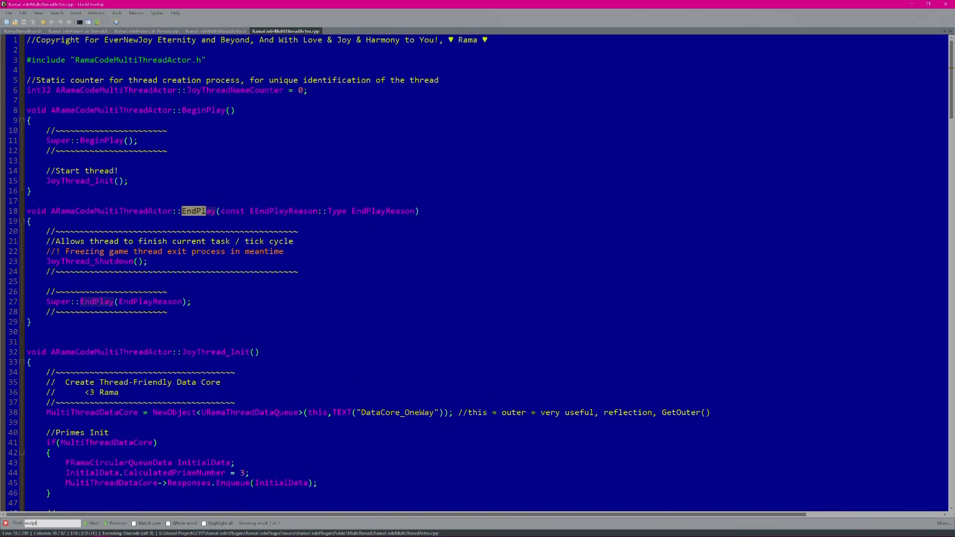
pyautogui.click(206, 211)
# Find the JoyThread_Shutdown definition from its call in EndPlay, highlight JoyThread->Stop(), and review the wait-until-stopped loop
pyautogui.moveTo(51, 261); pyautogui.dragTo(133, 261)
pyautogui.hotkey('ctrl', 'f')
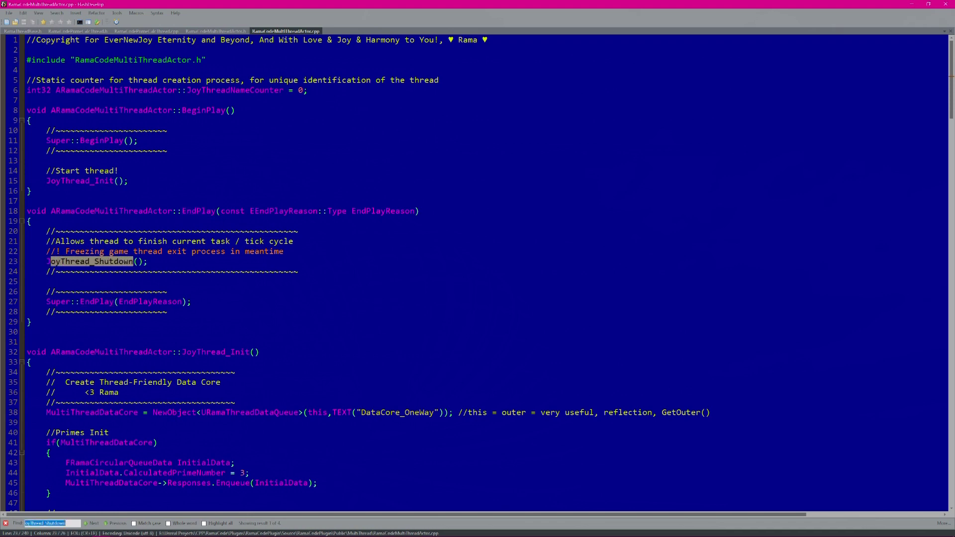
pyautogui.press('Return')
pyautogui.press('Return')
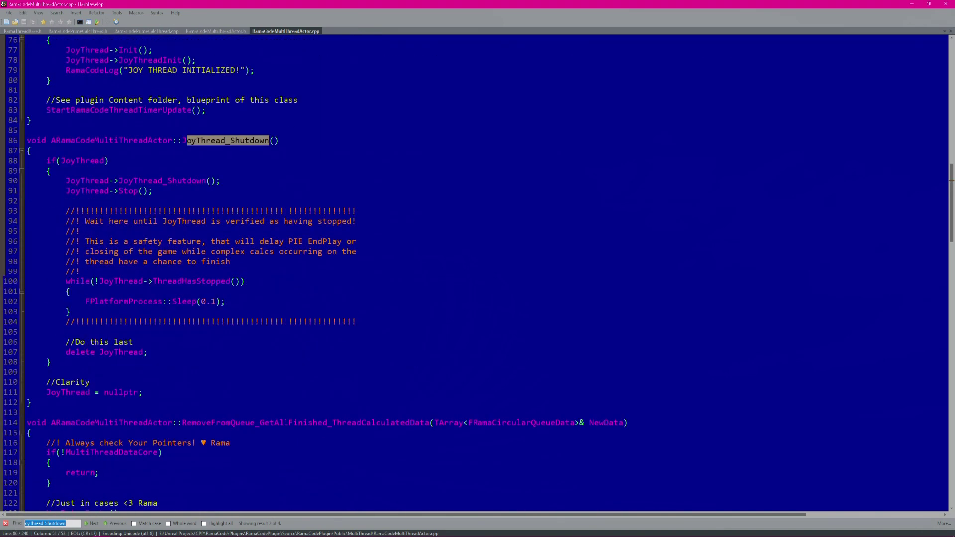
pyautogui.moveTo(89, 191); pyautogui.dragTo(148, 191)
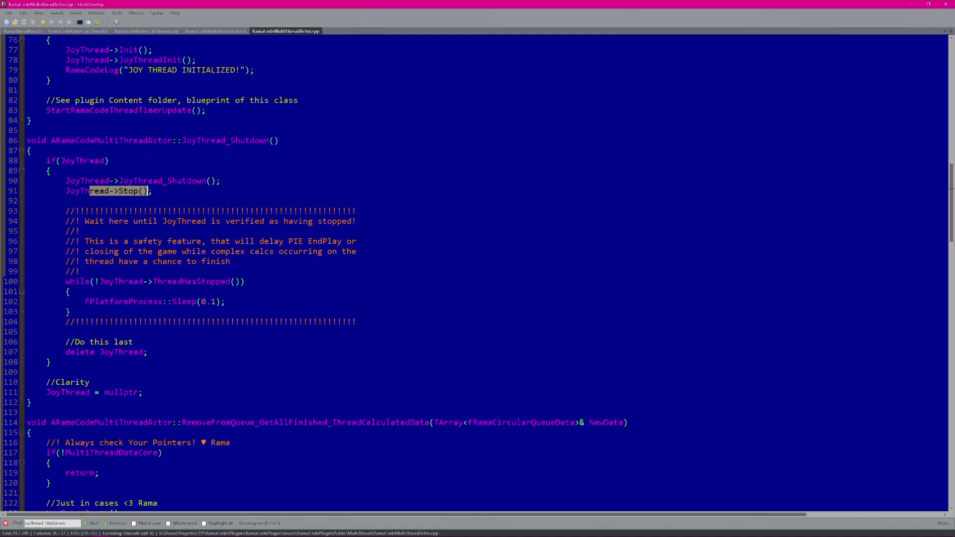
pyautogui.scroll(-1, 478, 271)
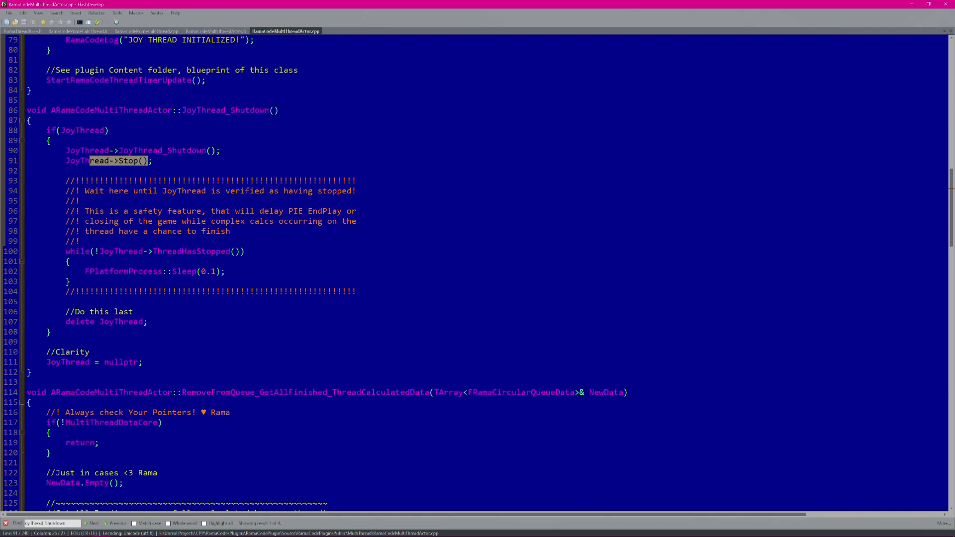
pyautogui.scroll(-1, 477, 269)
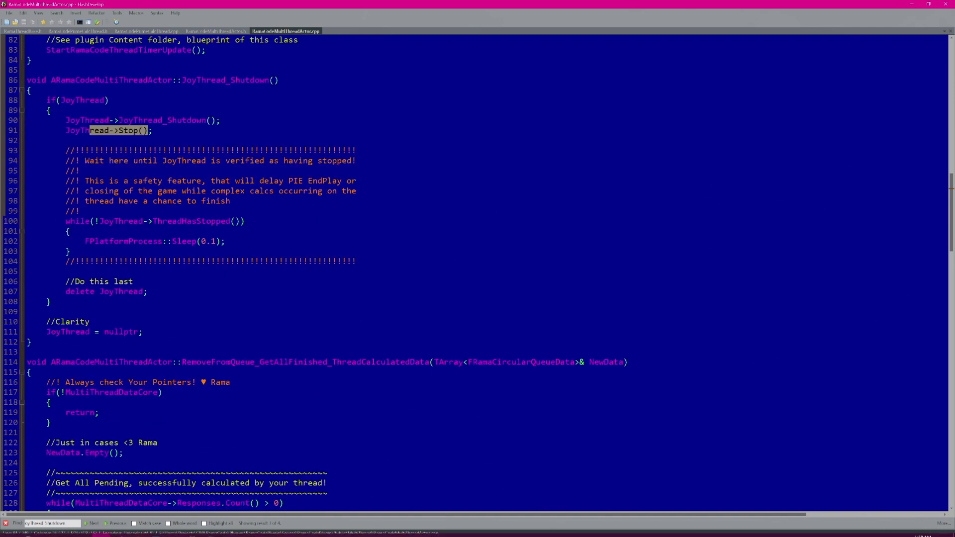
# Switch back to the Unreal Editor and reframe the level viewport on the whole rainbow torus and welcome text
pyautogui.moveTo(211, 530)
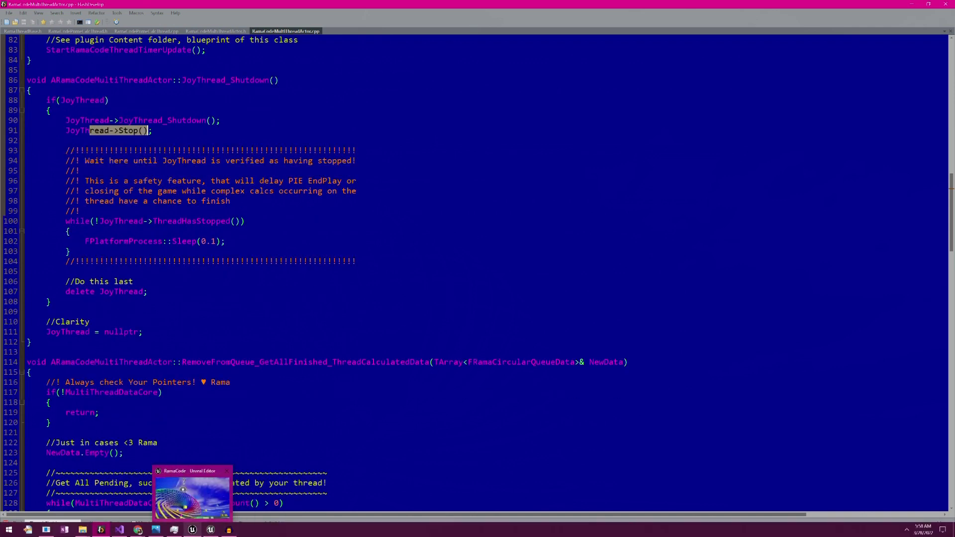
pyautogui.click(210, 497)
pyautogui.moveTo(478, 268); pyautogui.dragTo(416, 335, button='right')
pyautogui.press('d')
pyautogui.press('s')
# Switch to File Explorer and open the RamaCode project folder
pyautogui.press('super')
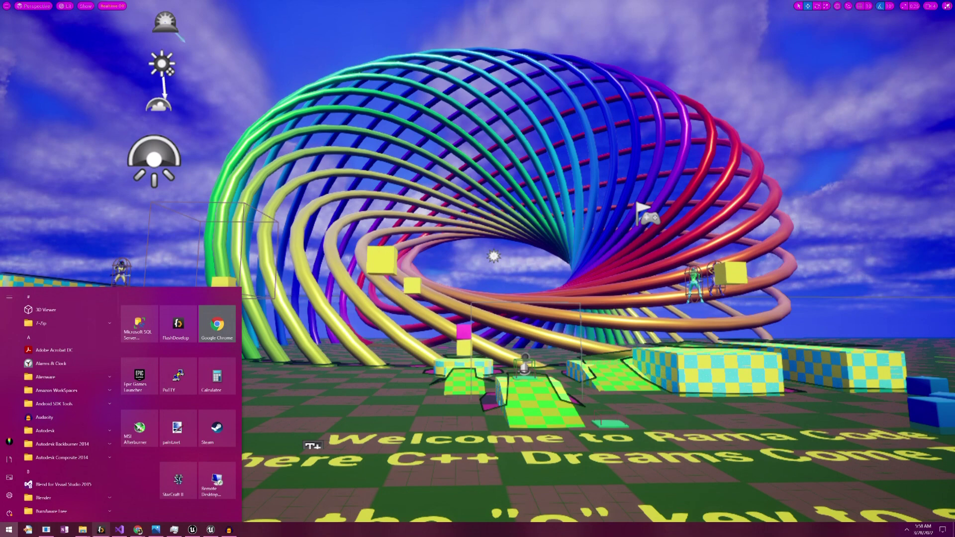
pyautogui.moveTo(83, 530)
pyautogui.click(63, 498)
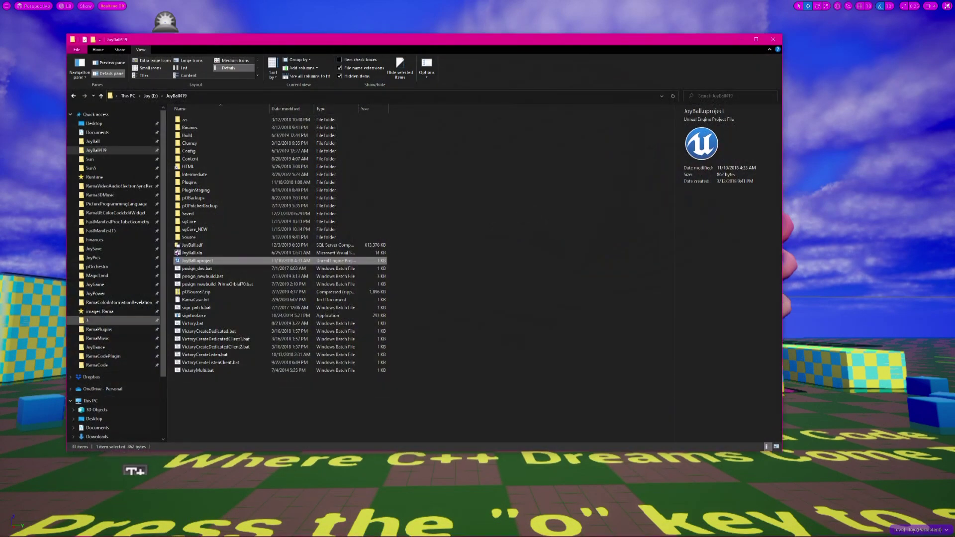
pyautogui.click(93, 258)
pyautogui.click(96, 347)
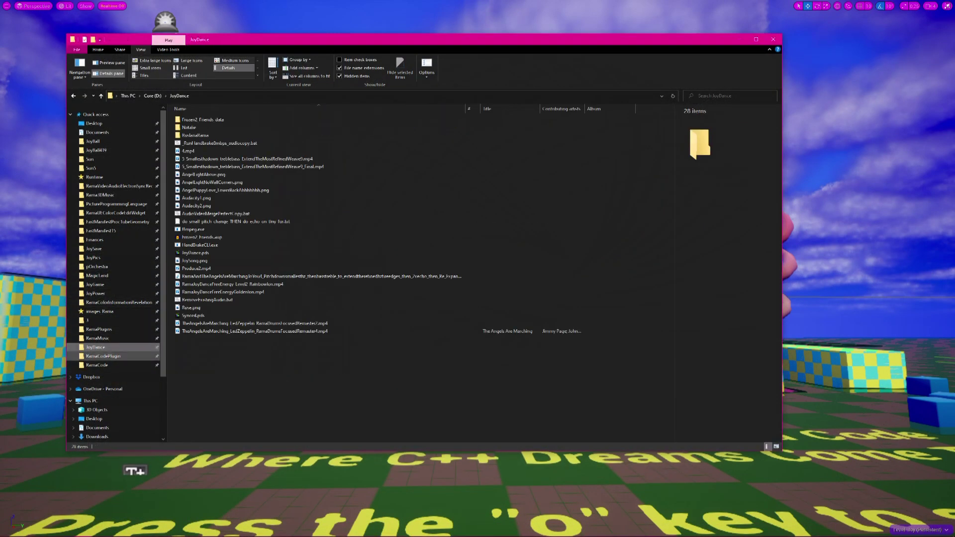
pyautogui.click(97, 365)
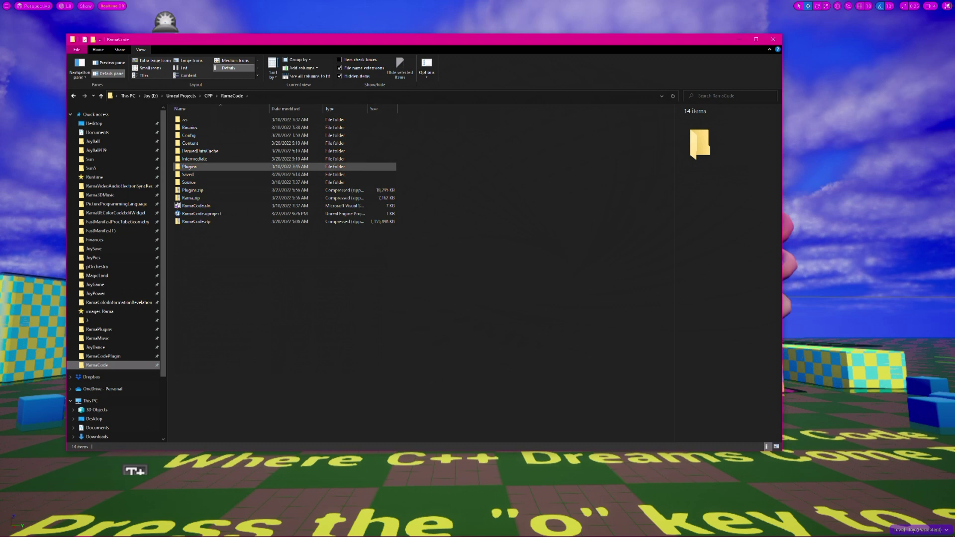
# Open the plugin's MultiThread source folder under Plugins, RamaCodePlugin, Source, RamaCodePlugin, Public
pyautogui.doubleClick(189, 167)
pyautogui.doubleClick(199, 119)
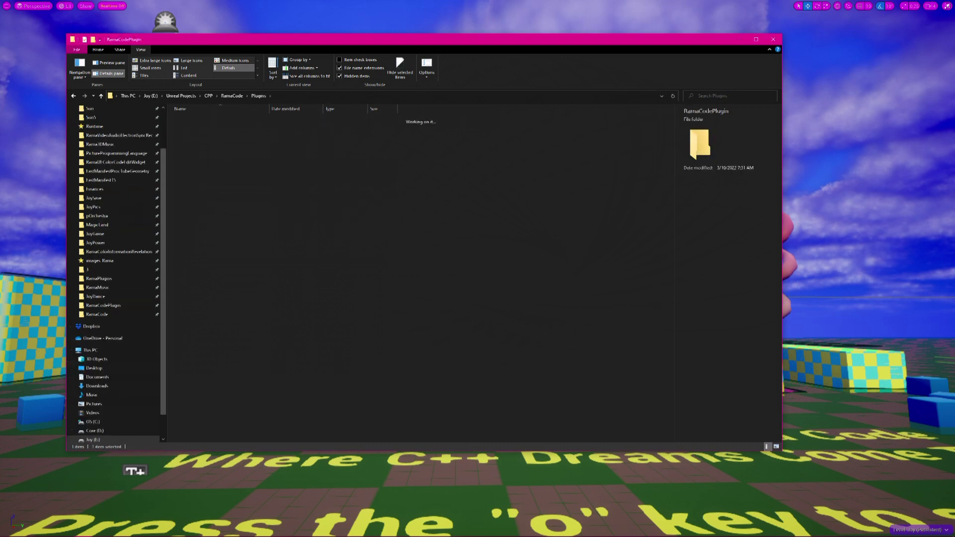
pyautogui.doubleClick(189, 150)
pyautogui.doubleClick(194, 120)
pyautogui.doubleClick(189, 128)
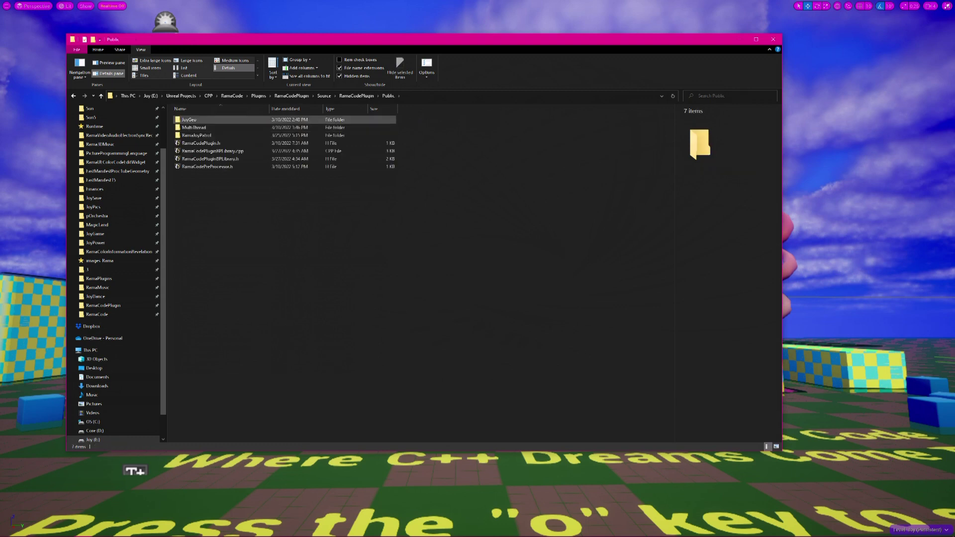
pyautogui.click(194, 127)
pyautogui.doubleClick(194, 127)
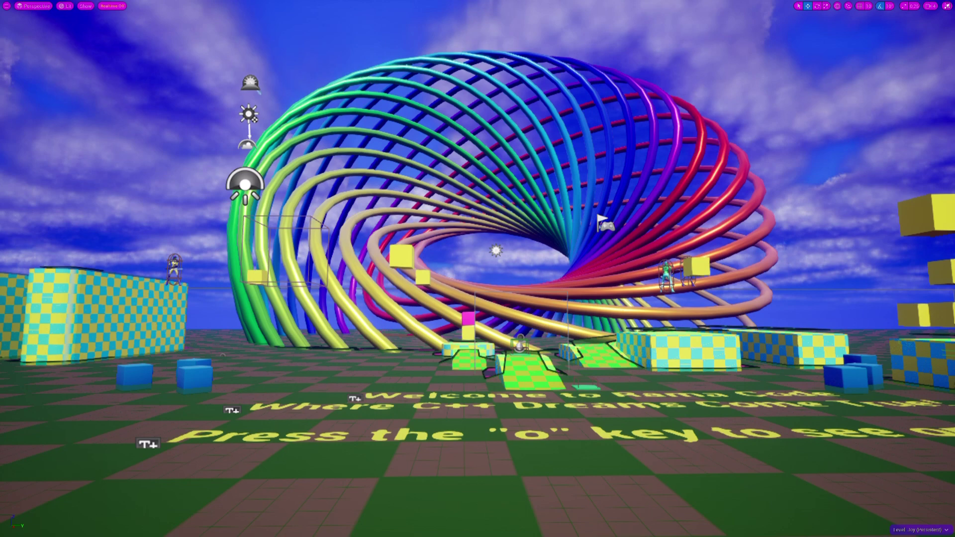
# Leave the full-screen viewport, show the level blueprint's Multi-Thread section, and open RamaCodeMultiThreadActorBP from the SpawnActor node's class
pyautogui.press('F11')
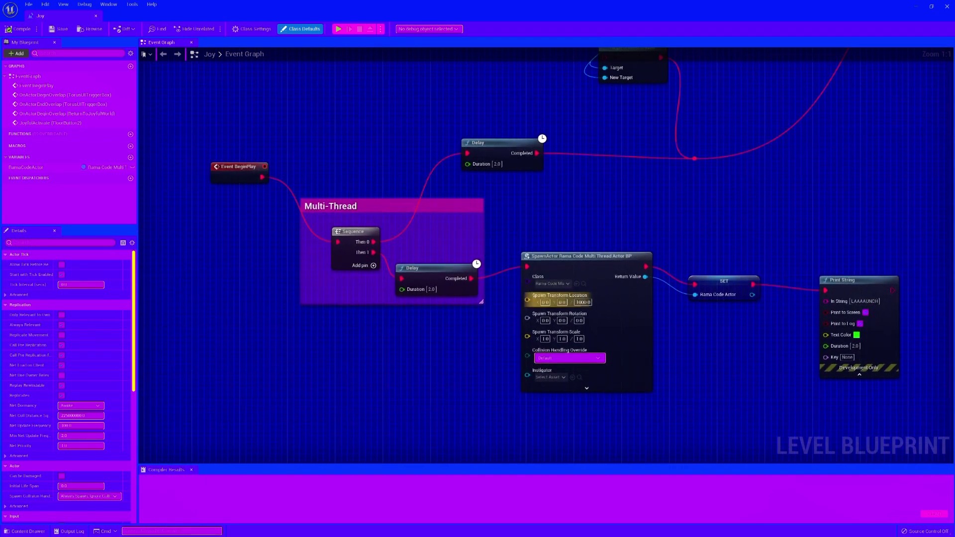
pyautogui.moveTo(502, 244); pyautogui.dragTo(425, 254, button='right')
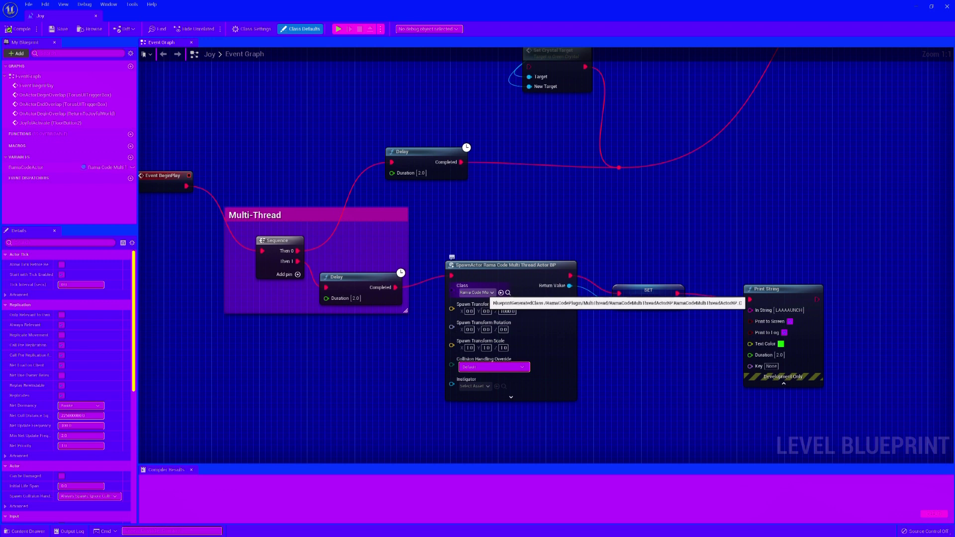
pyautogui.moveTo(497, 293); pyautogui.dragTo(567, 318, button='right')
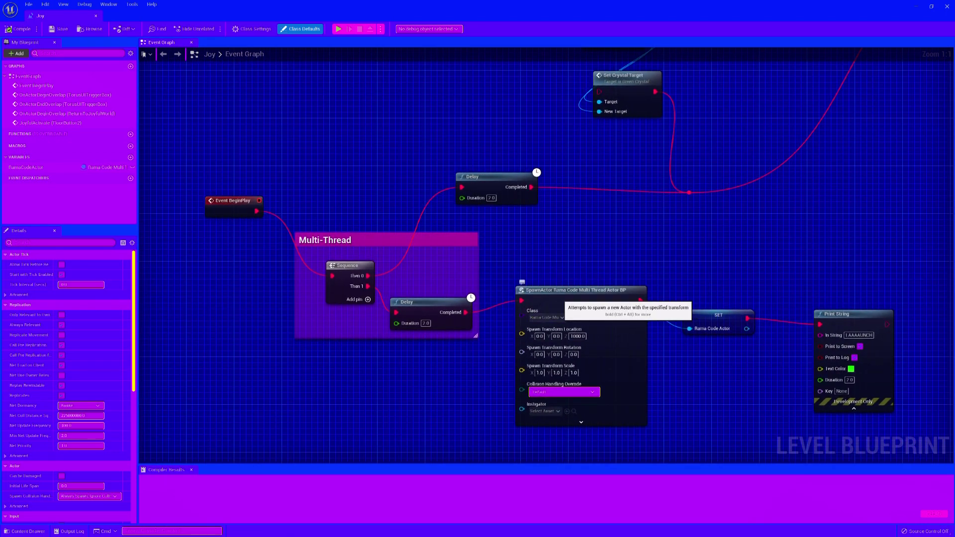
pyautogui.click(578, 317)
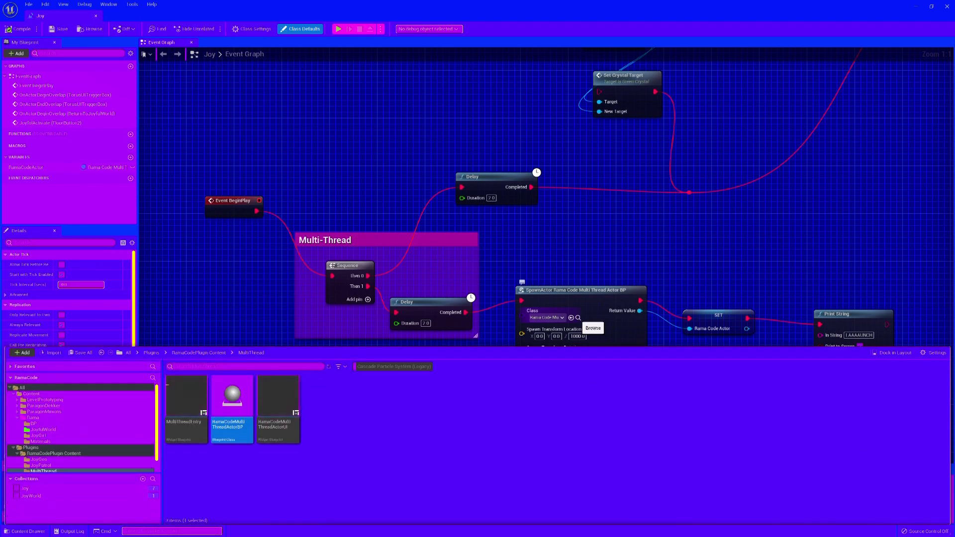
pyautogui.doubleClick(241, 401)
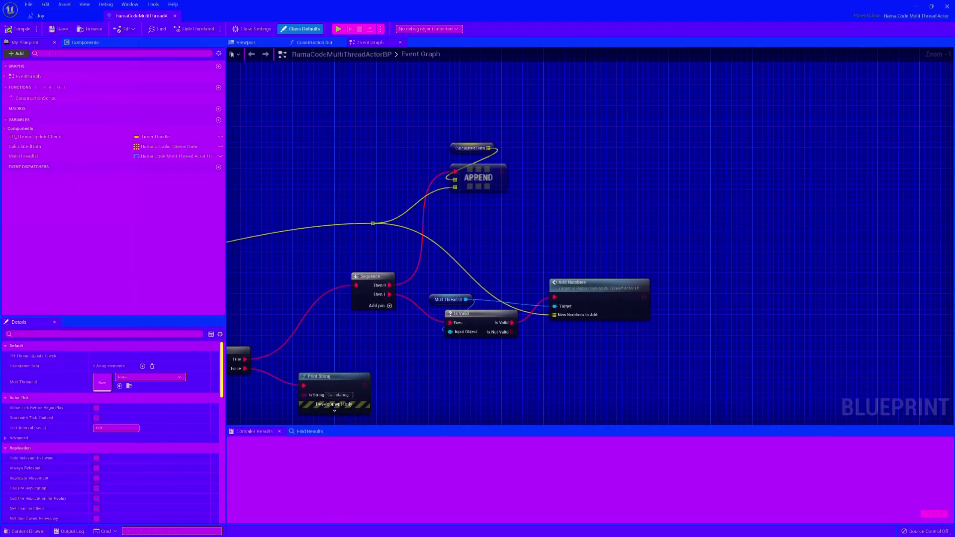
# Widen the graph area and examine the whole Event Graph of RamaCodeMultiThreadActorBP, from the timer event to Add Numbers
pyautogui.scroll(-2, 429, 322)
pyautogui.moveTo(428, 321); pyautogui.dragTo(682, 285, button='right')
pyautogui.scroll(-4, 697, 281)
pyautogui.scroll(4, 654, 292)
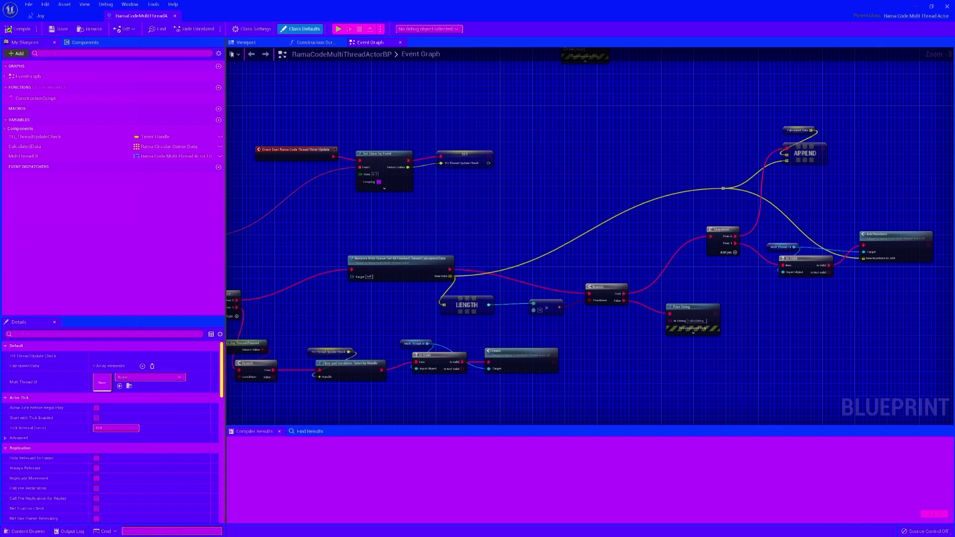
pyautogui.moveTo(226, 362); pyautogui.dragTo(134, 362)
pyautogui.moveTo(271, 362); pyautogui.dragTo(439, 365, button='right')
pyautogui.scroll(-2, 440, 365)
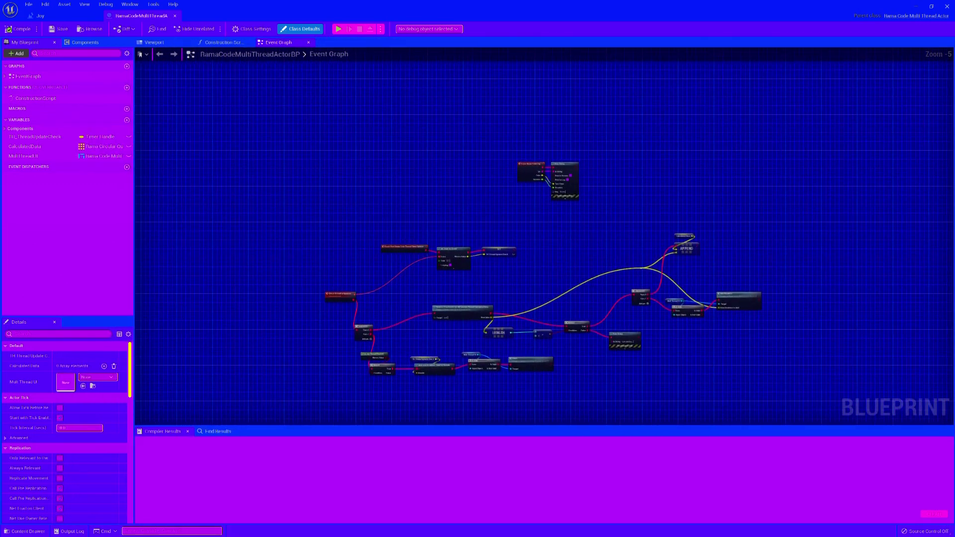
# Move the Event Start Rama Code Thread Timer Update node slightly away from Set Timer by Event and examine the timer and update-check nodes
pyautogui.scroll(5, 418, 244)
pyautogui.moveTo(390, 302); pyautogui.dragTo(408, 242, button='right')
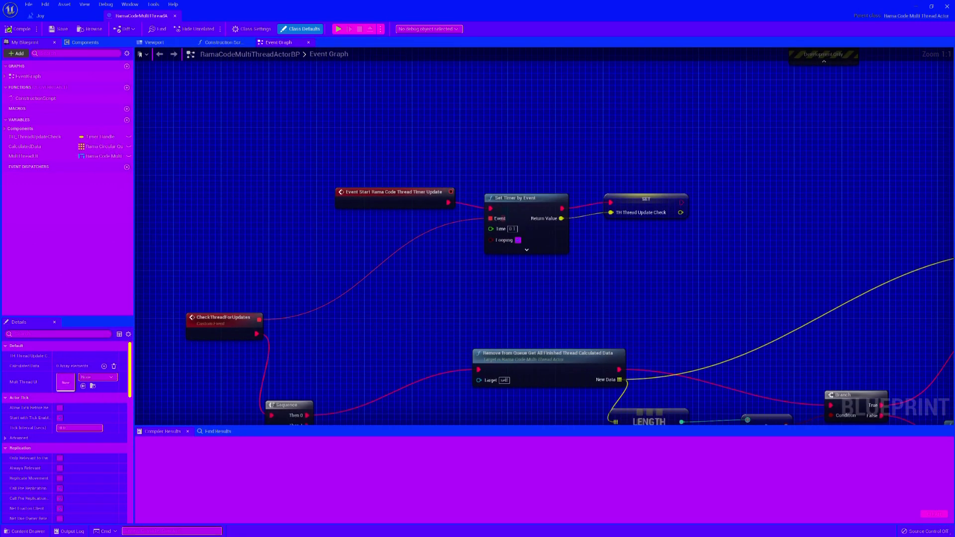
pyautogui.moveTo(416, 195); pyautogui.dragTo(404, 183)
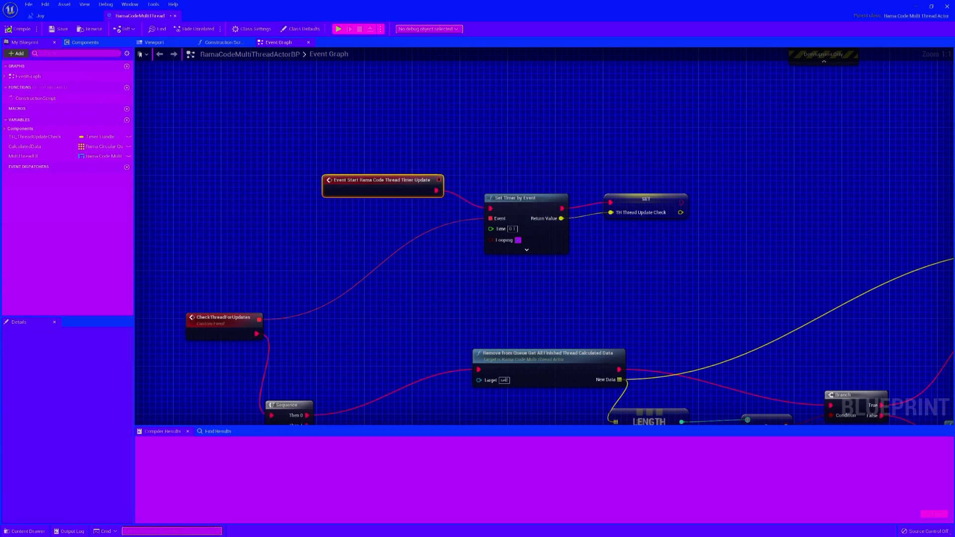
pyautogui.moveTo(427, 260); pyautogui.dragTo(418, 199, button='right')
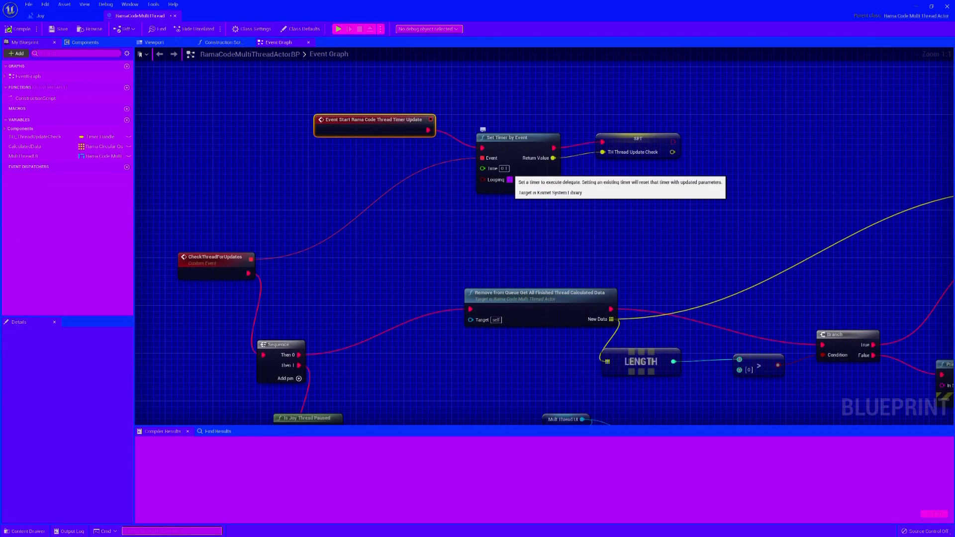
pyautogui.scroll(-1, 497, 251)
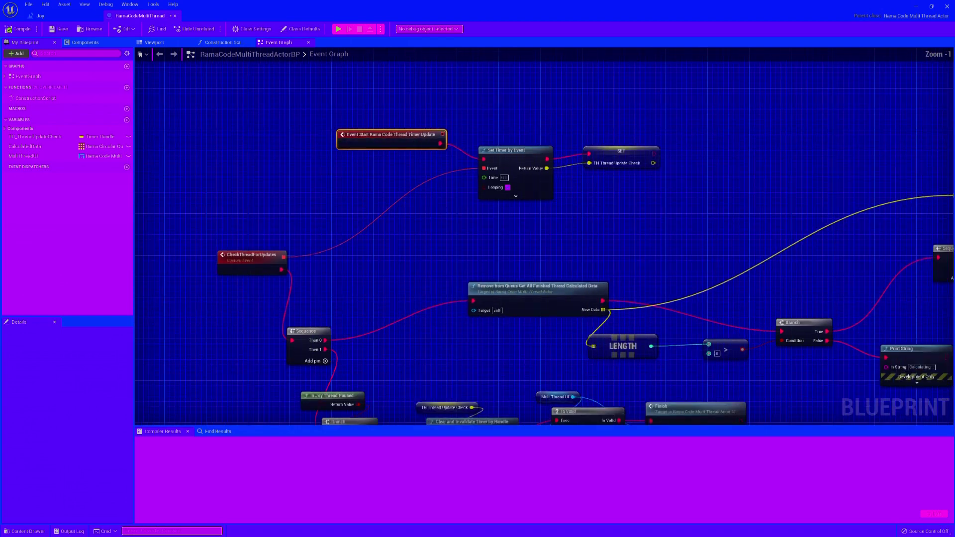
pyautogui.moveTo(503, 240); pyautogui.dragTo(480, 179, button='right')
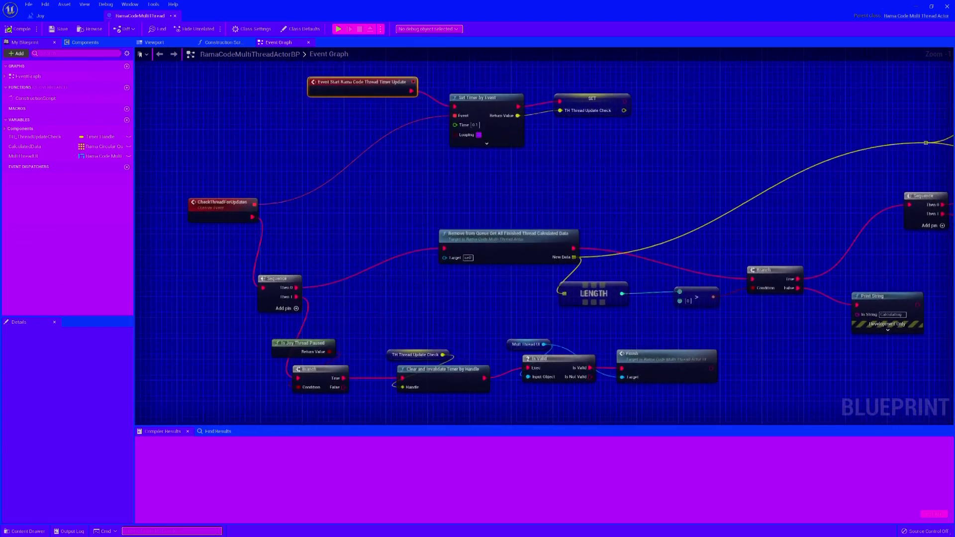
pyautogui.scroll(1, 545, 219)
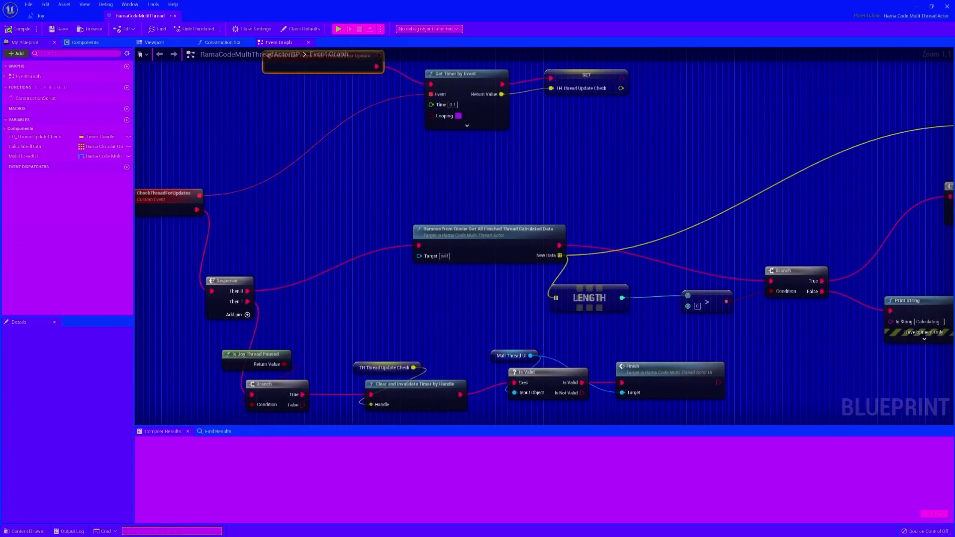
# Switch to FlashDevelop and show the Multi Thread Code Sample function declarations in RamaCodeMultiThreadActor.h
pyautogui.press('super')
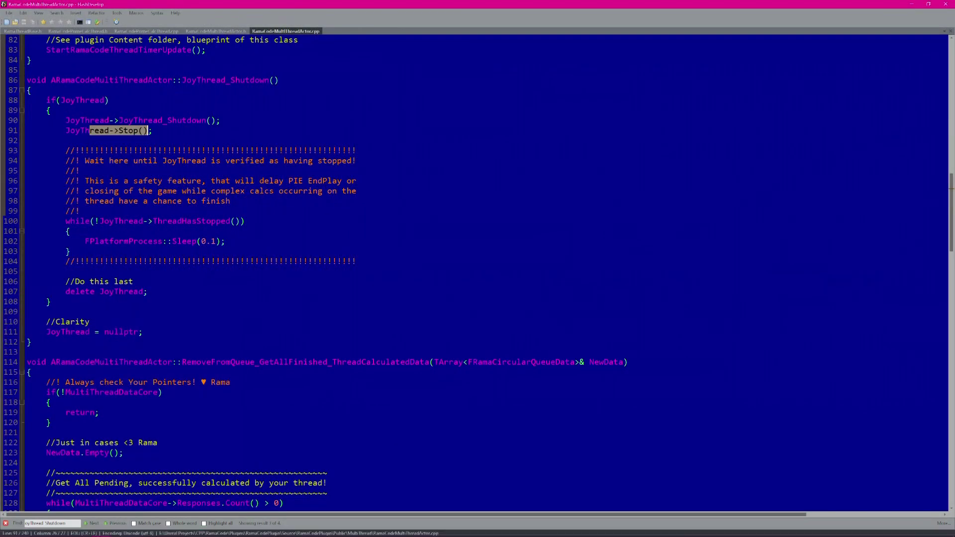
pyautogui.hotkey('ctrl', 'Tab')
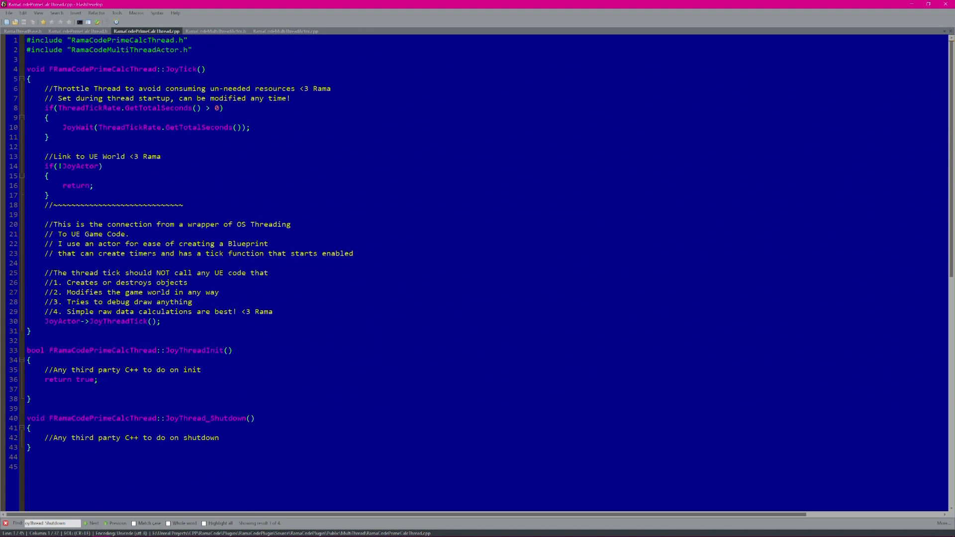
pyautogui.hotkey('ctrl', 'Tab')
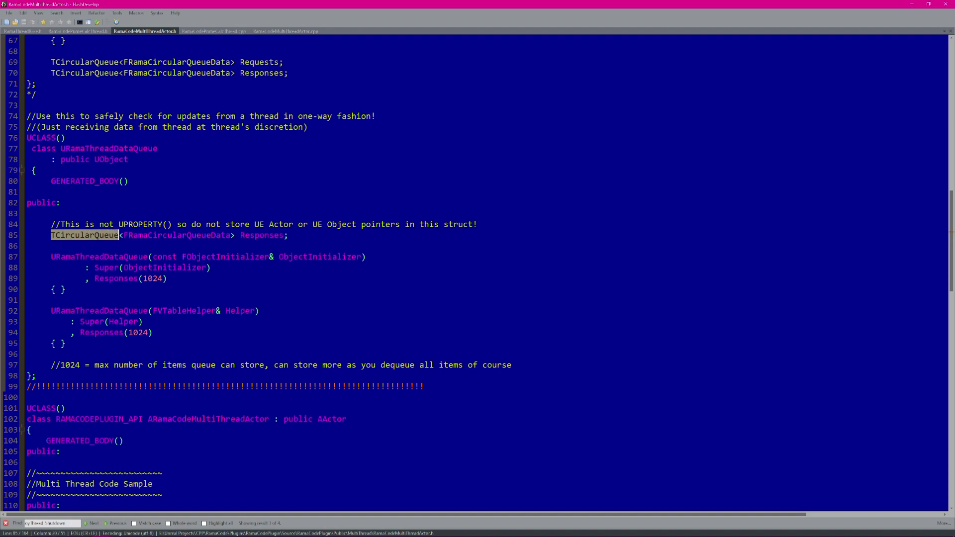
pyautogui.scroll(-10, 477, 271)
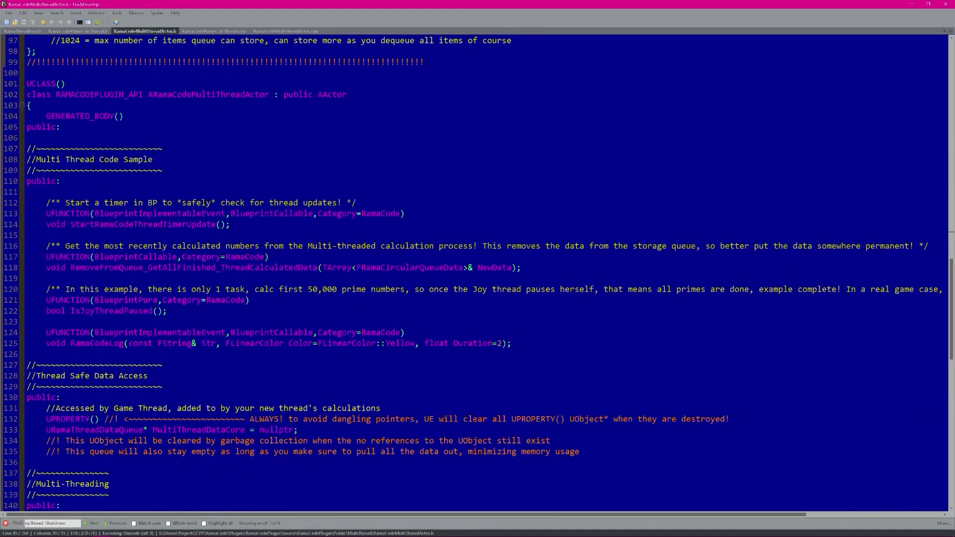
# Return to RamaCodeMultiThreadActor.cpp and show the body of RemoveFromQueue_GetAllFinished_ThreadCalculatedData
pyautogui.hotkey('ctrl', 'Tab')
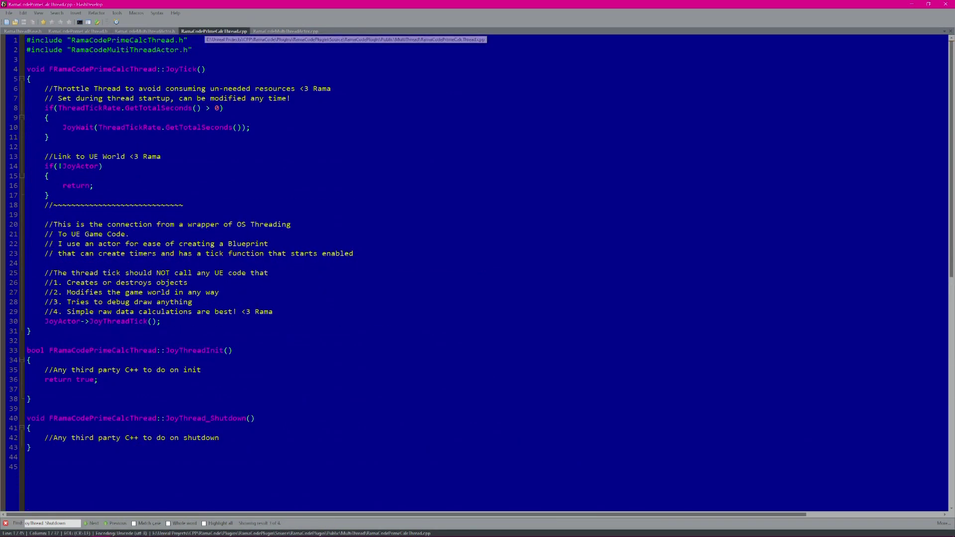
pyautogui.hotkey('ctrl', 'Tab')
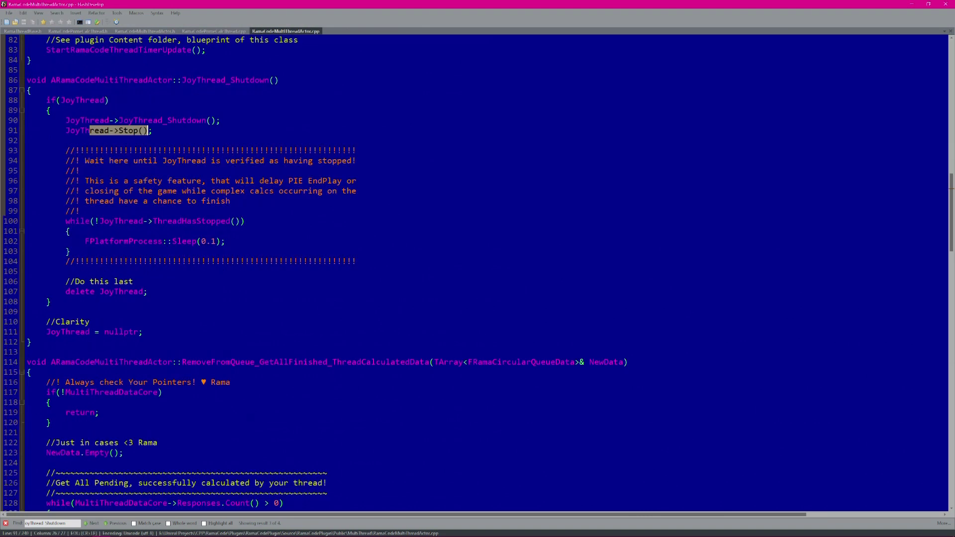
pyautogui.scroll(-7, 251, 417)
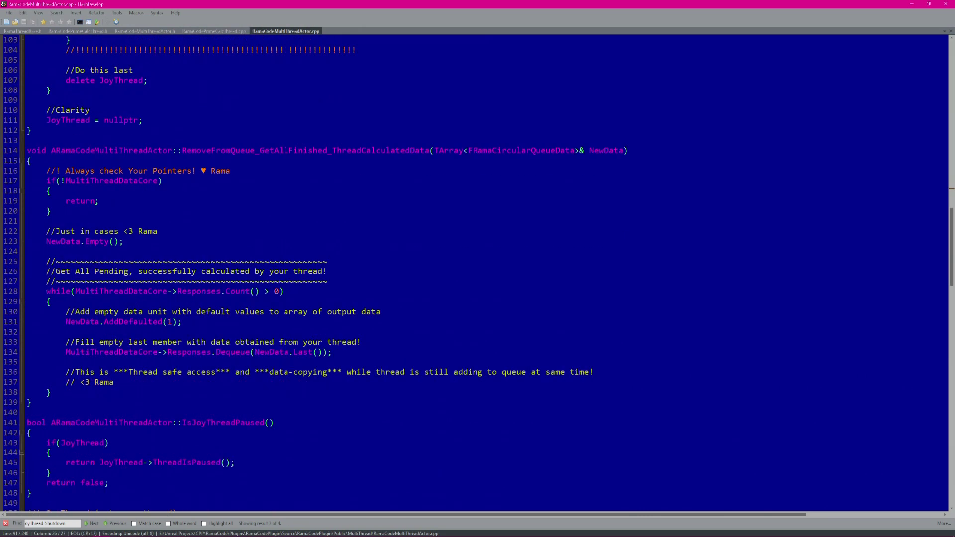
# Search the file for "enque" and highlight the start of JoyThreadTick's long while loop and its Responses.Enqueue call
pyautogui.hotkey('ctrl', 'f')
pyautogui.write('enque')
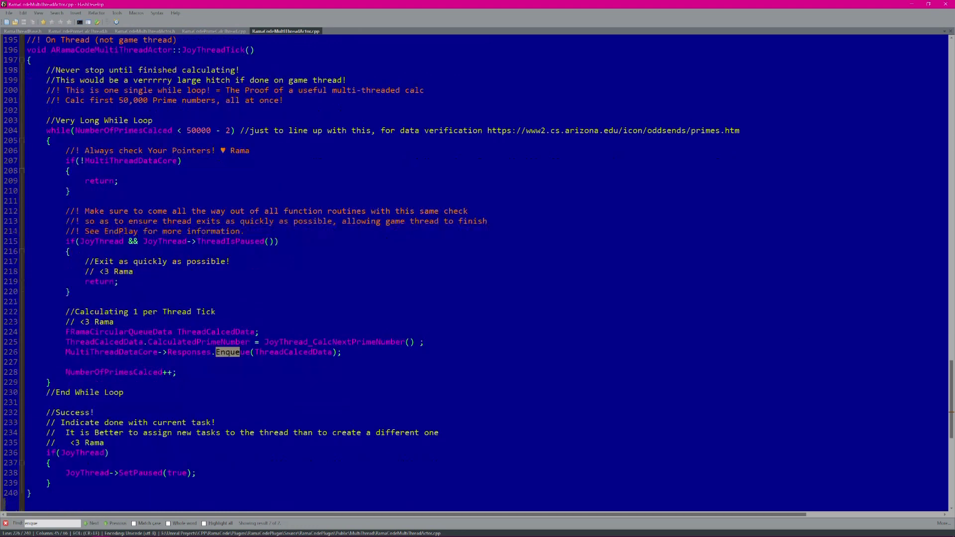
pyautogui.scroll(2, 474, 272)
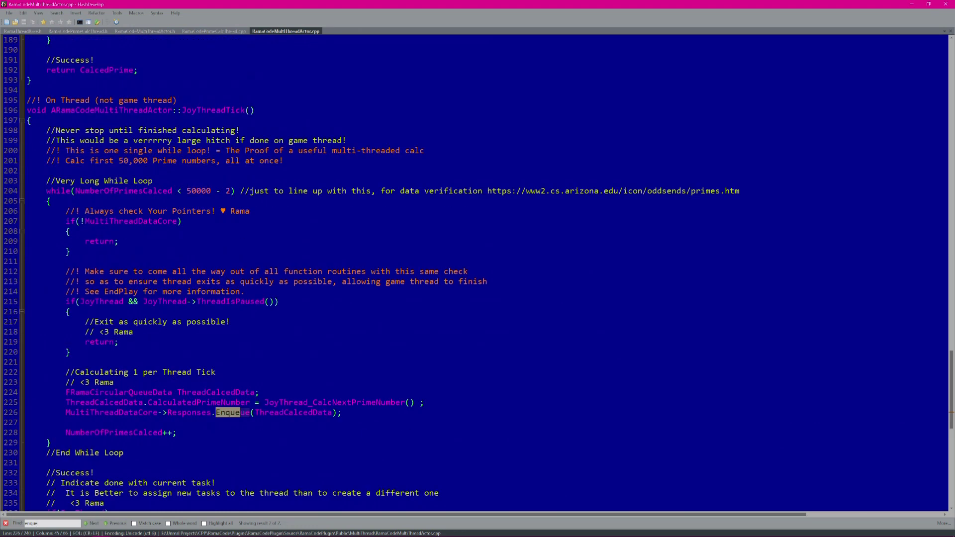
pyautogui.moveTo(46, 191); pyautogui.dragTo(70, 252)
pyautogui.moveTo(128, 413); pyautogui.dragTo(225, 413)
# Search for "deque" and highlight the Responses.Dequeue call and the whole while loop that collects the pending thread data
pyautogui.write('que')
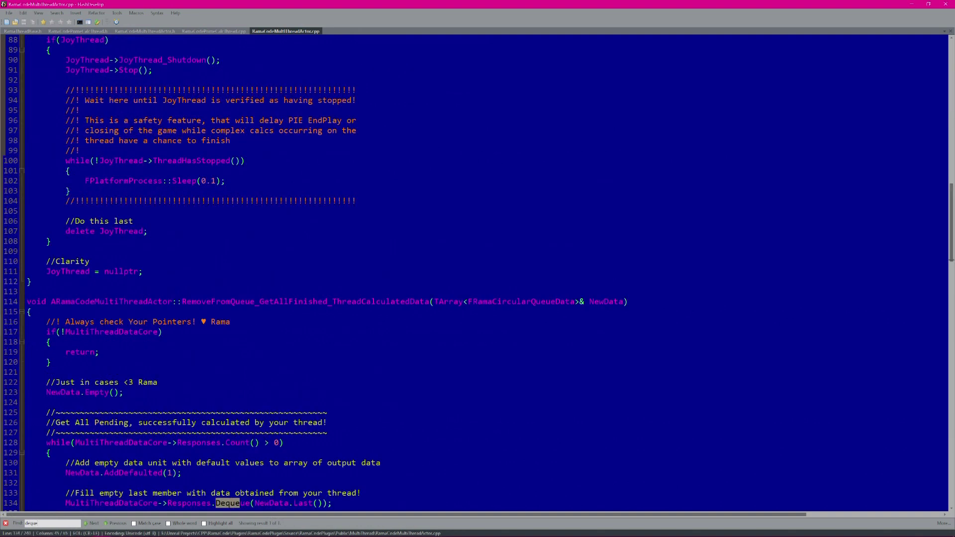
pyautogui.scroll(-2, 477, 272)
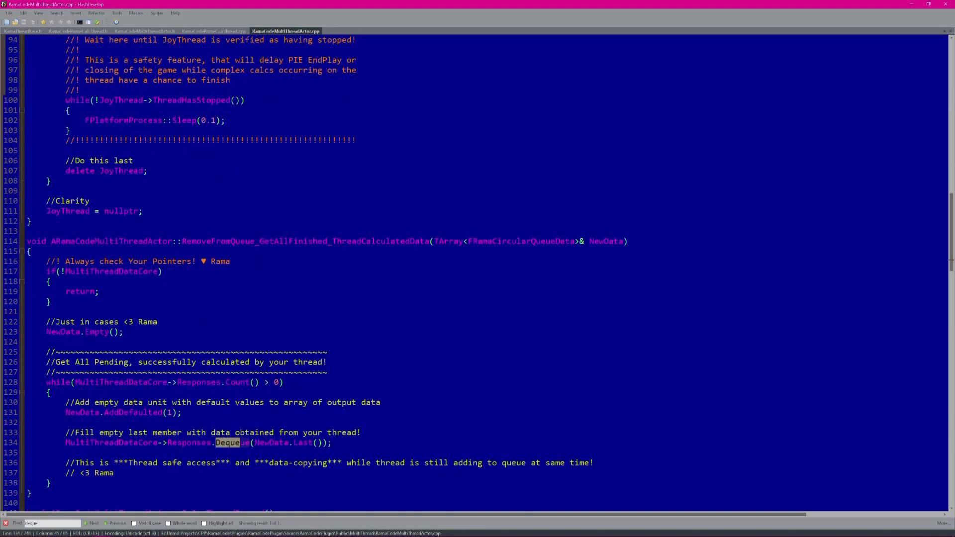
pyautogui.scroll(-1, 477, 273)
pyautogui.scroll(-1, 478, 274)
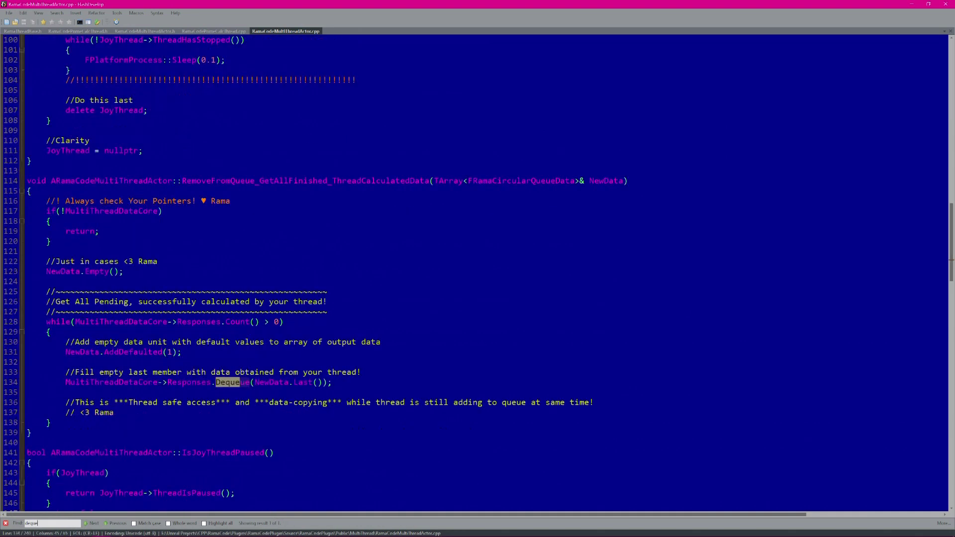
pyautogui.moveTo(118, 382); pyautogui.dragTo(215, 382)
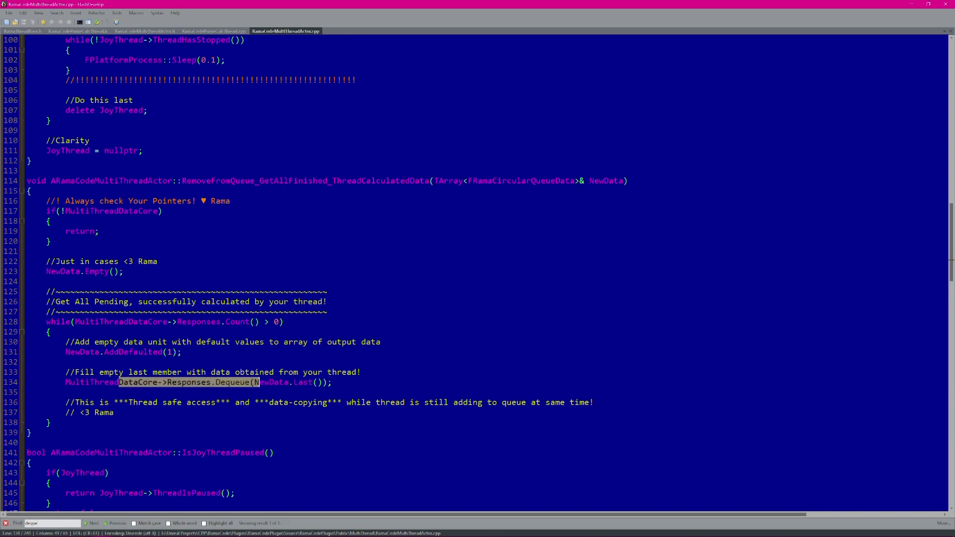
pyautogui.moveTo(46, 322); pyautogui.dragTo(50, 423)
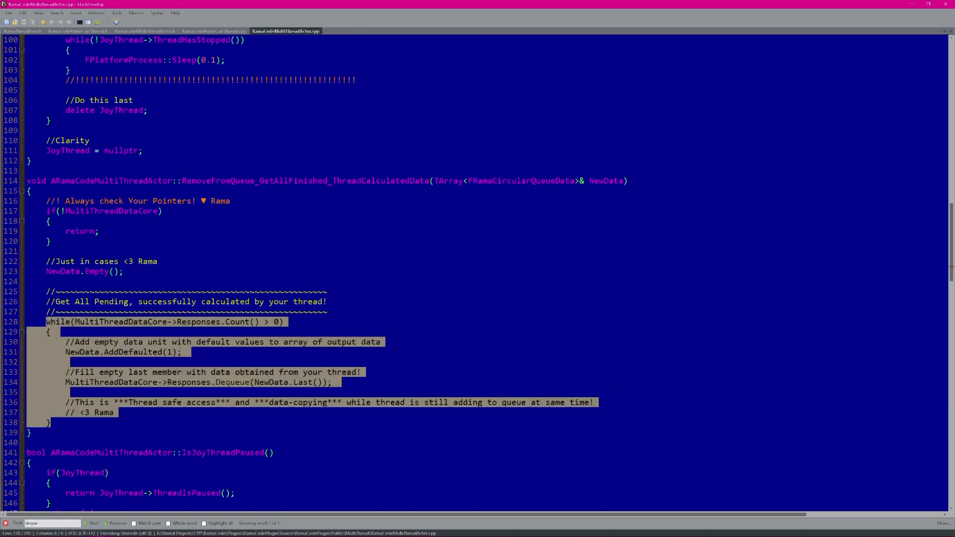
# Switch back to the RamaCodeMultiThreadActorBP editor, move the Remove from Queue node slightly away from LENGTH, and follow its New Data output
pyautogui.press('super')
pyautogui.moveTo(194, 530)
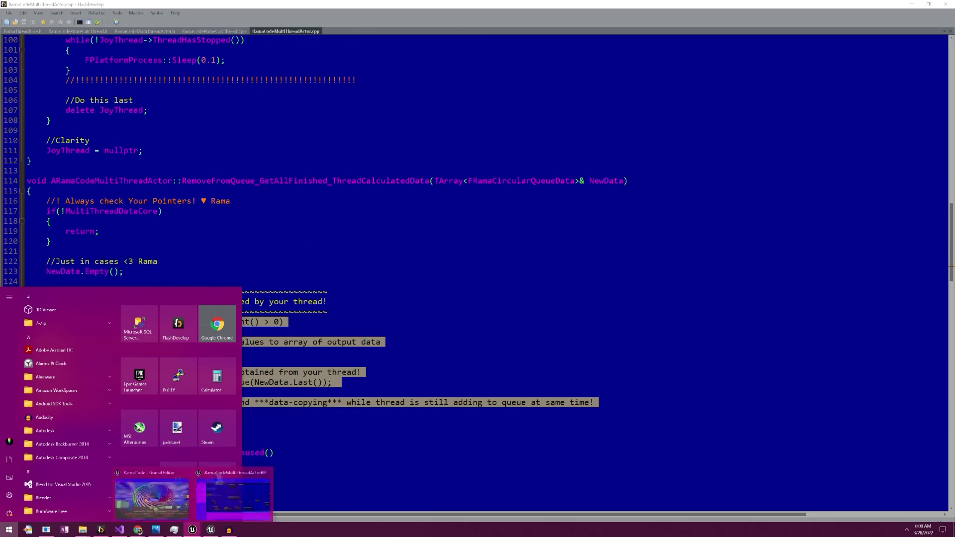
pyautogui.click(234, 492)
pyautogui.moveTo(453, 230); pyautogui.dragTo(422, 224)
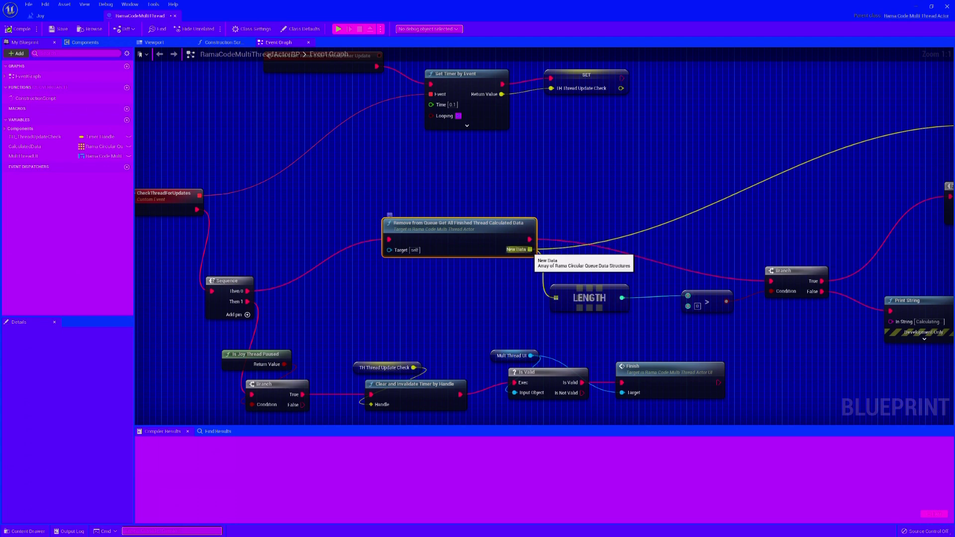
pyautogui.scroll(-2, 530, 250)
pyautogui.moveTo(530, 250); pyautogui.dragTo(420, 264, button='right')
pyautogui.moveTo(504, 205); pyautogui.dragTo(607, 205, button='right')
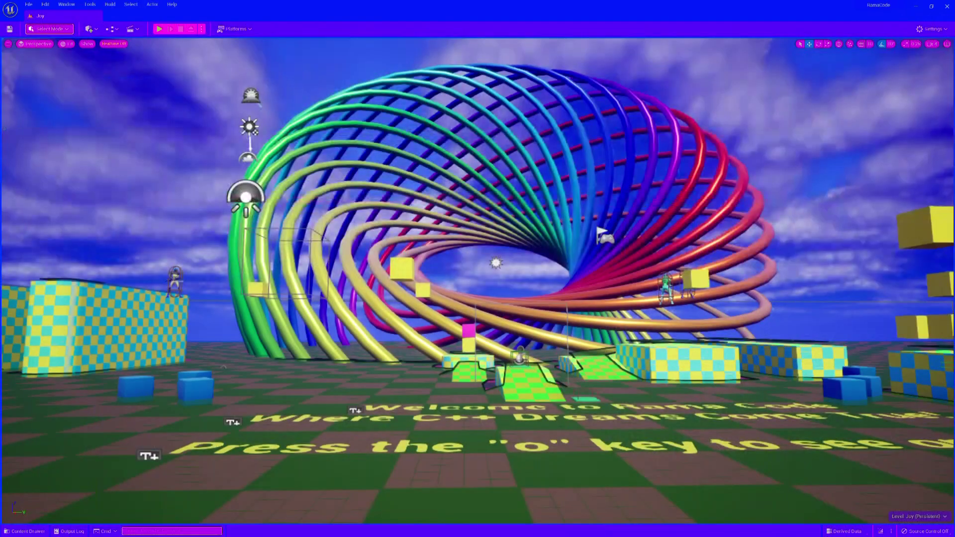
# In the Joy level viewport, fly the camera towards and around the large rainbow-coloured ring structure to view it from several sides
pyautogui.press('w')
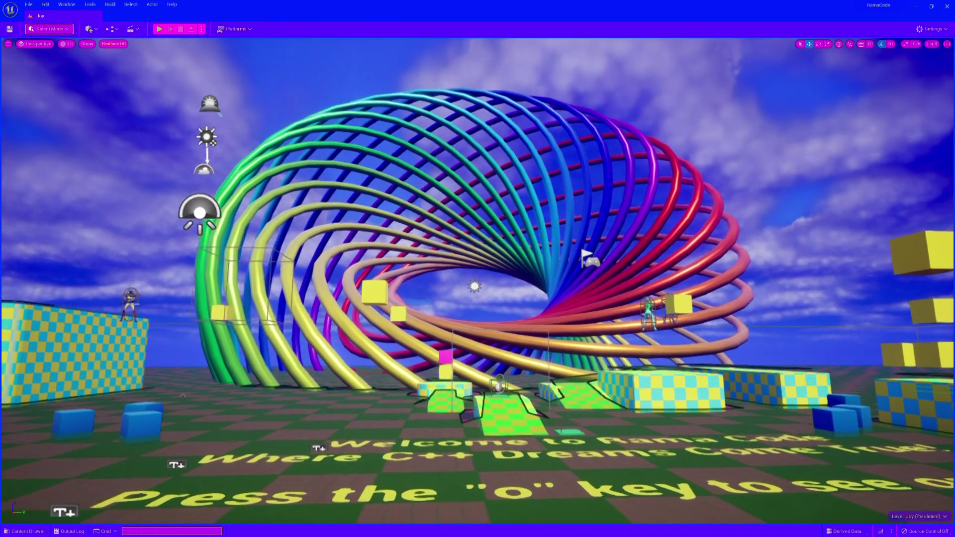
pyautogui.press('w')
pyautogui.press('s')
pyautogui.press('d')
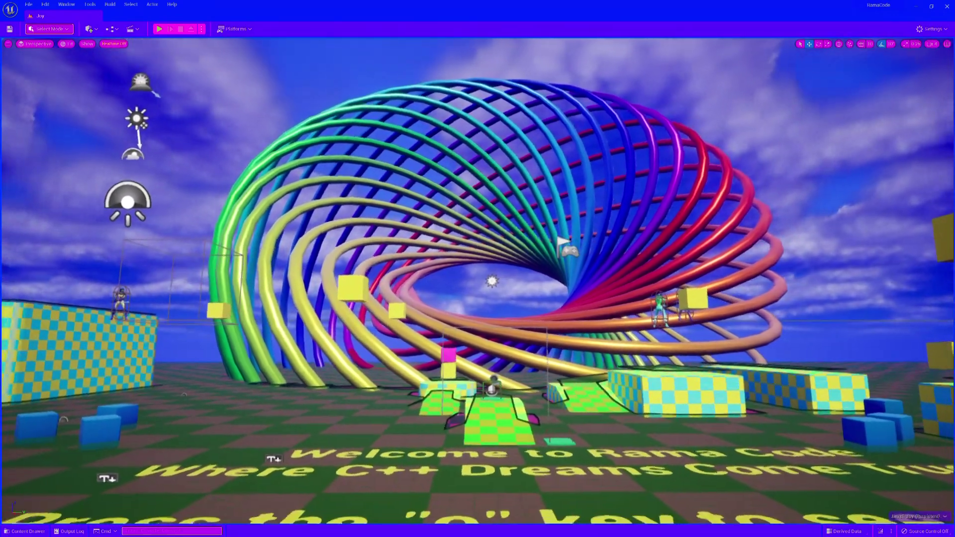
pyautogui.press('w')
pyautogui.press('w')
pyautogui.press('a')
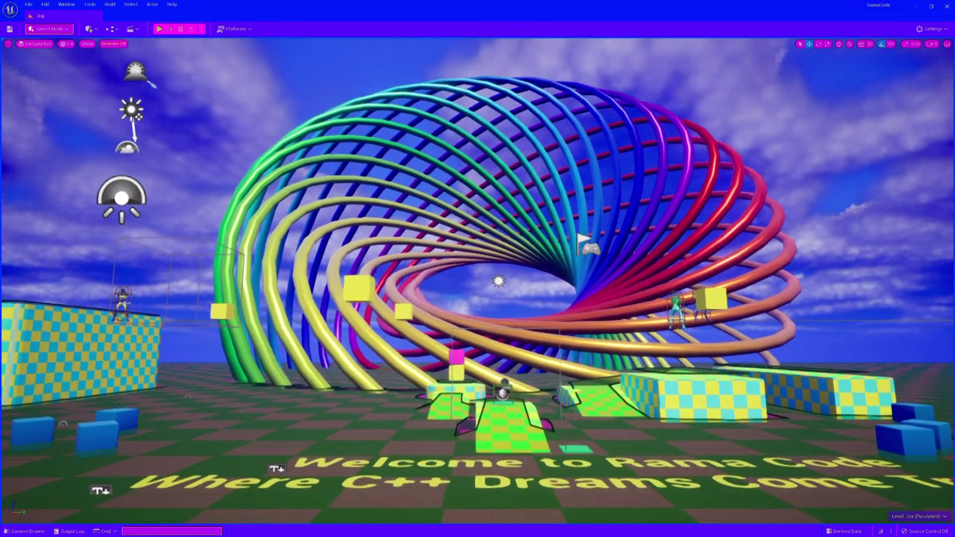
pyautogui.press('w')
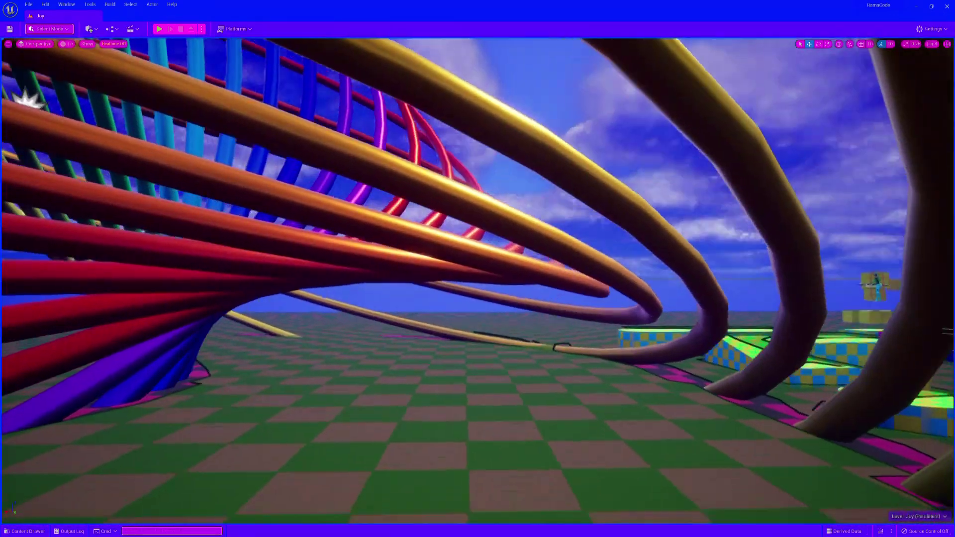
pyautogui.press('s')
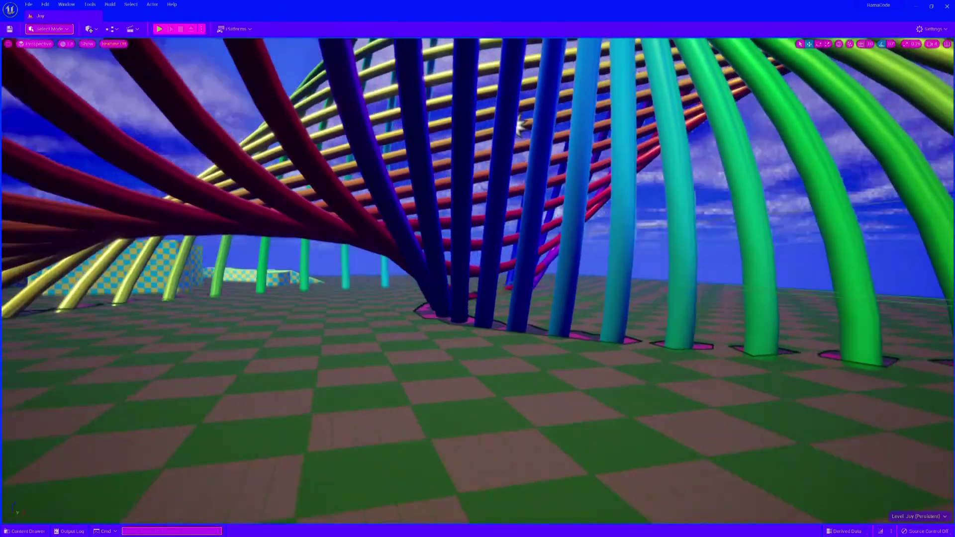
pyautogui.press('s')
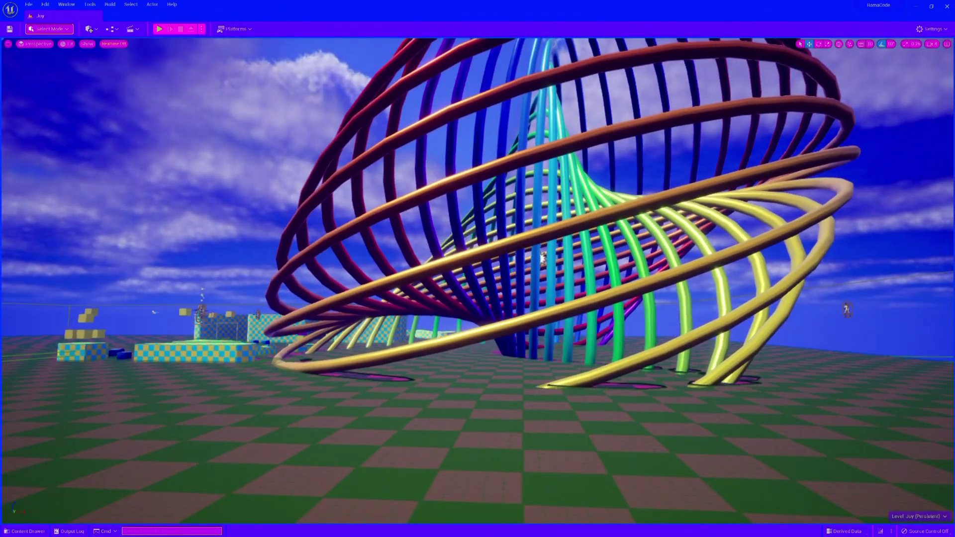